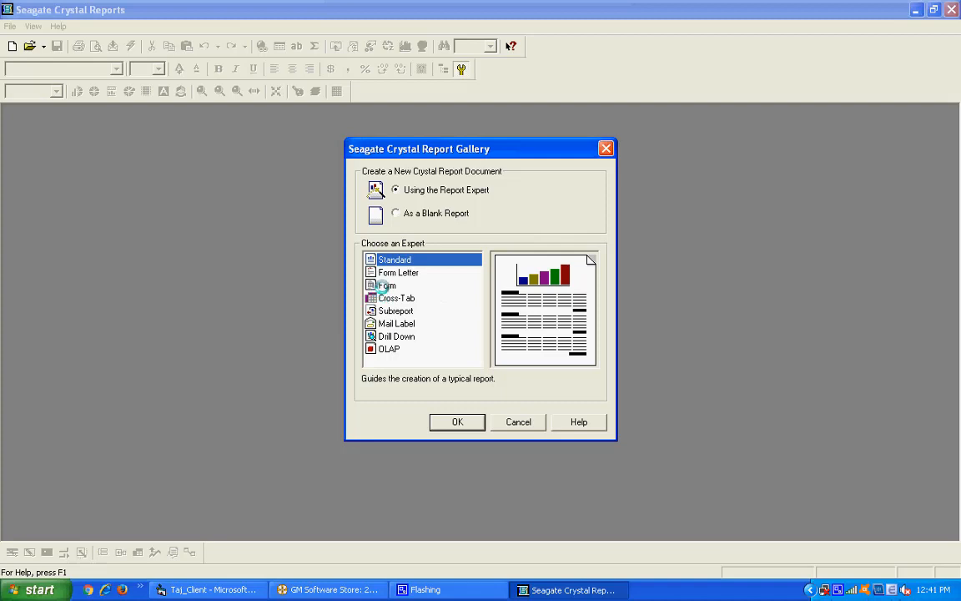
Choose the Form expert as the type of the new report in the report gallery.
left_click(383, 286)
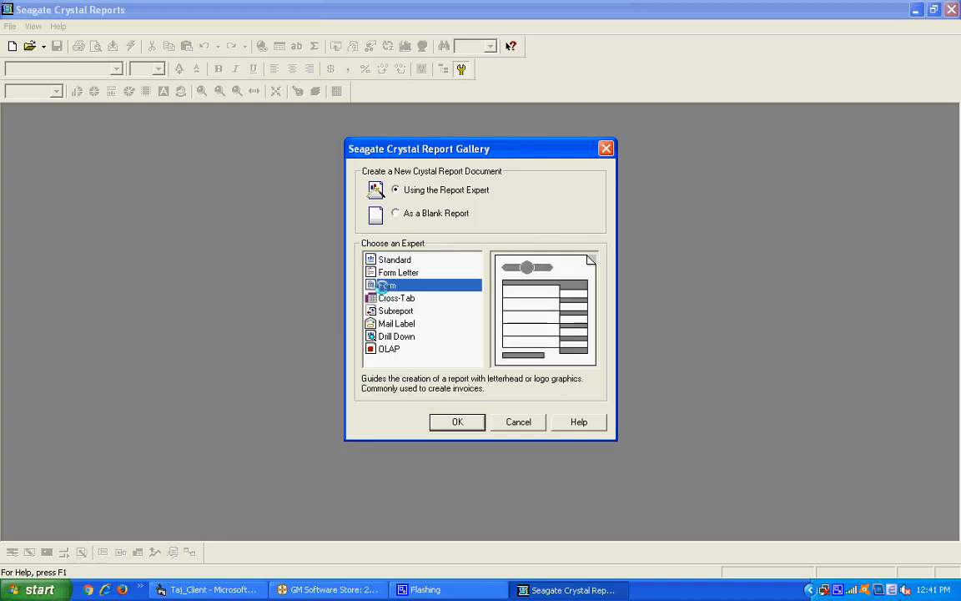
left_click(39, 590)
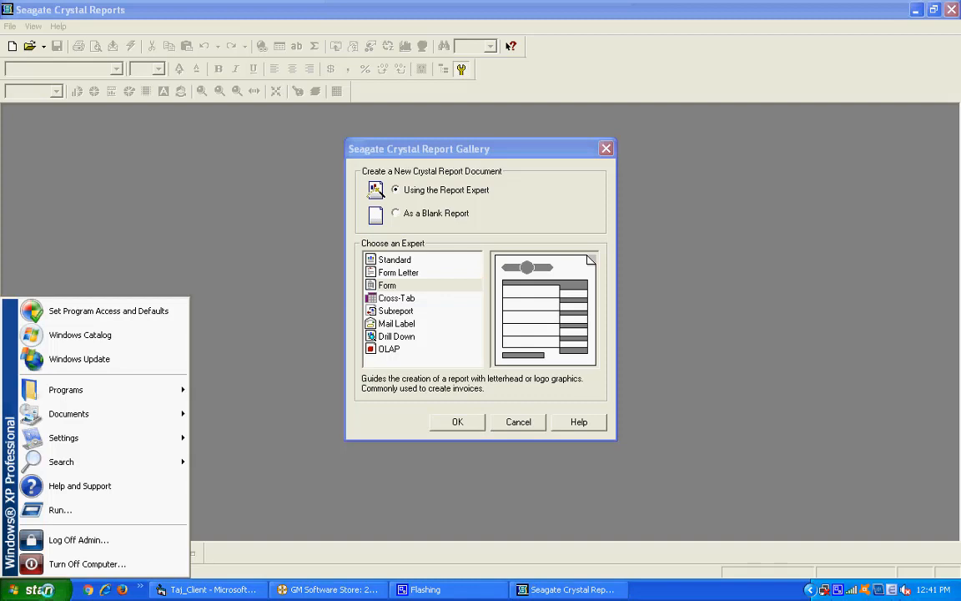
mouse_move(116, 389)
mouse_move(276, 385)
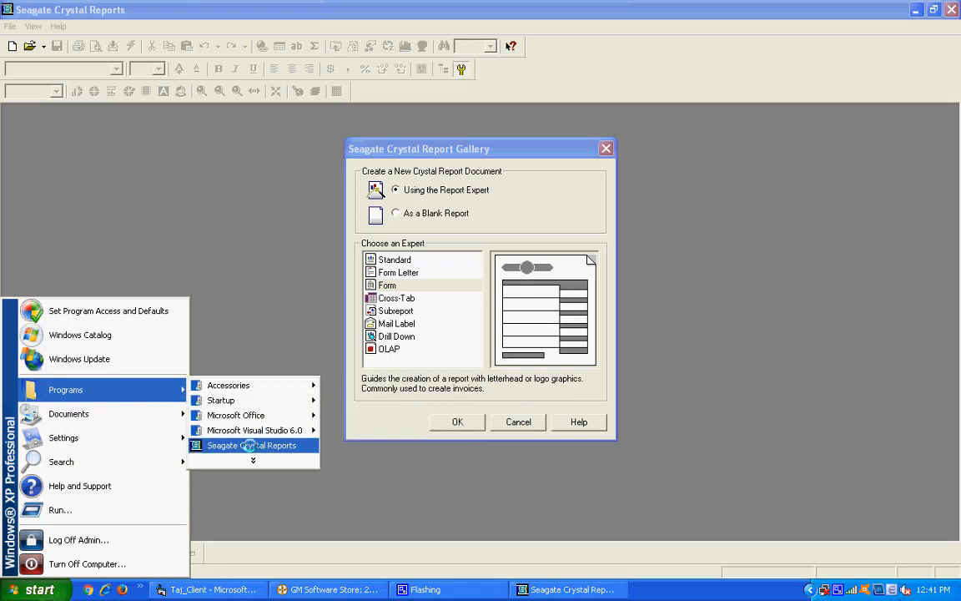
Start the Form Report Expert and browse for a database file under Database Files in the Data Explorer.
left_click(457, 140)
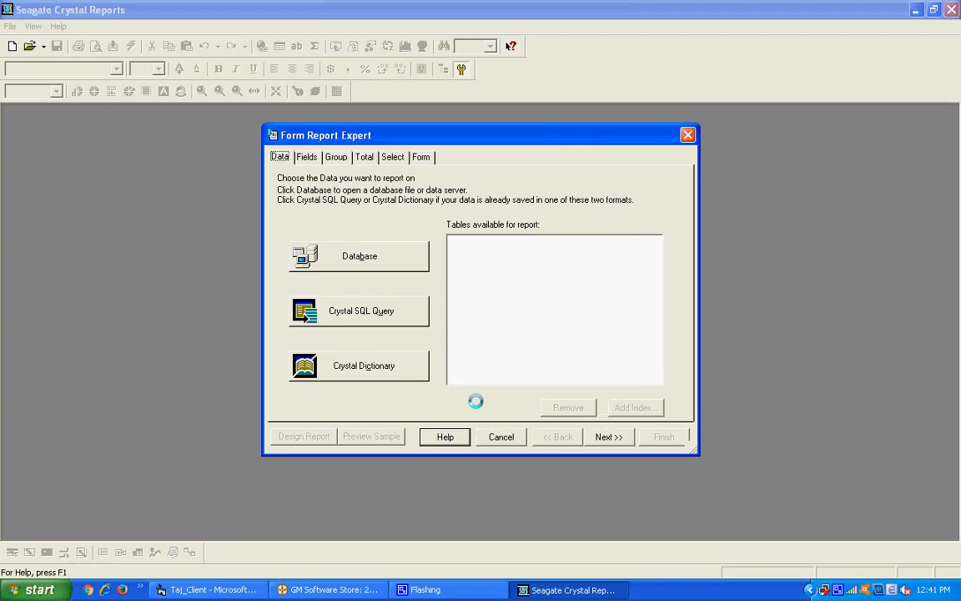
left_click(385, 259)
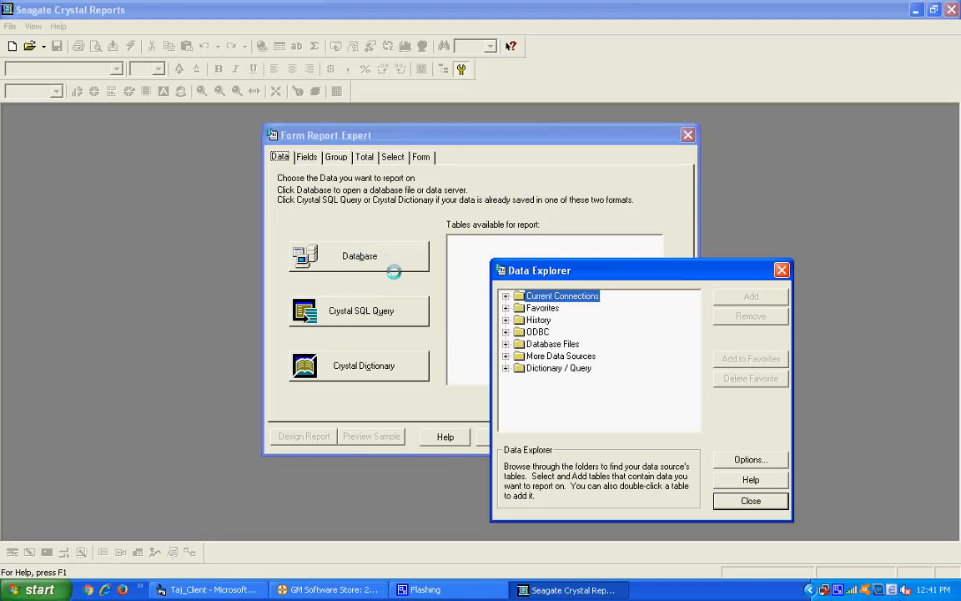
left_click_drag(540, 275, 531, 256)
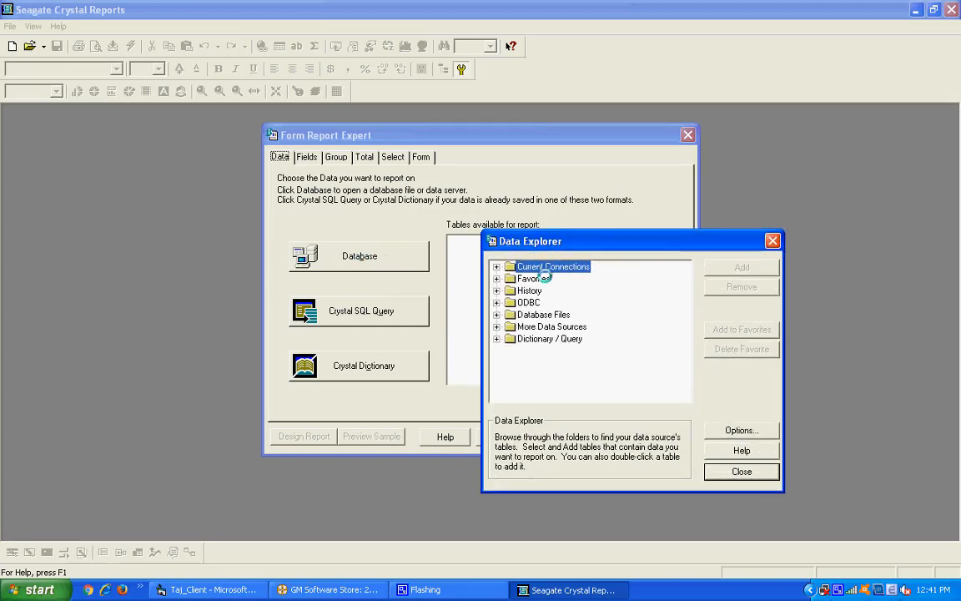
left_click(542, 278)
key("Down")
key("Down")
key("Down")
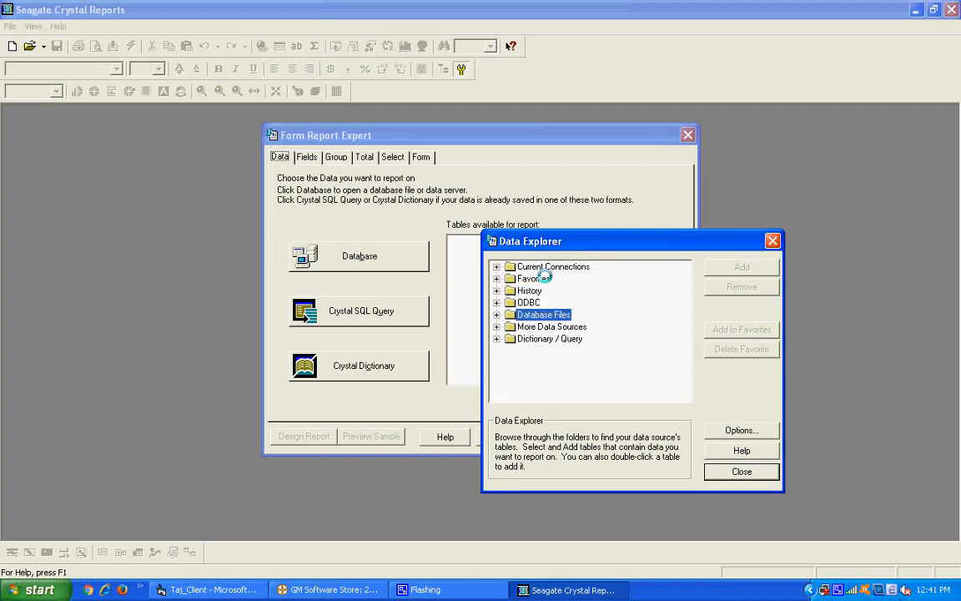
key("Right")
key("Down")
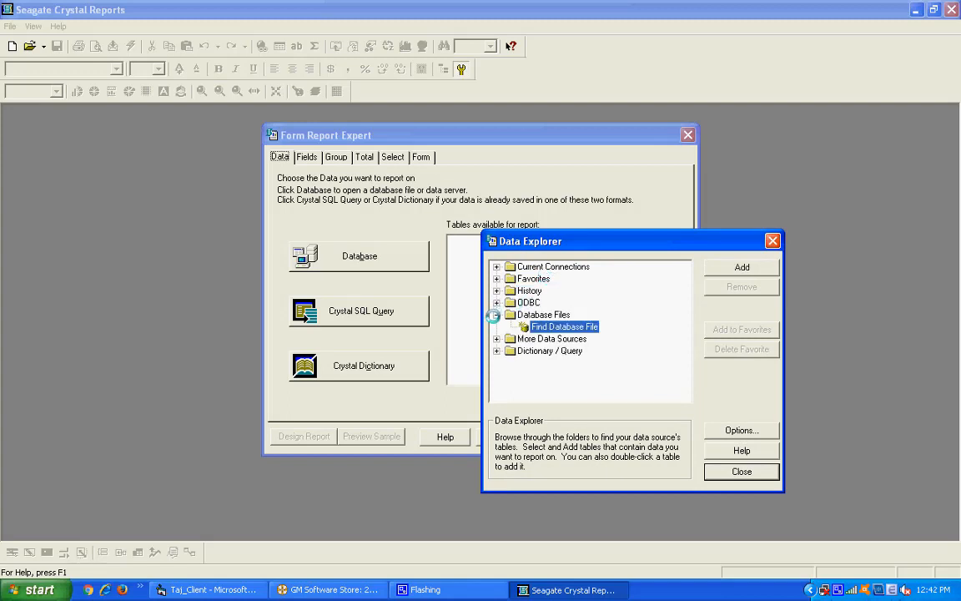
left_click(742, 267)
left_click_drag(562, 272, 399, 122)
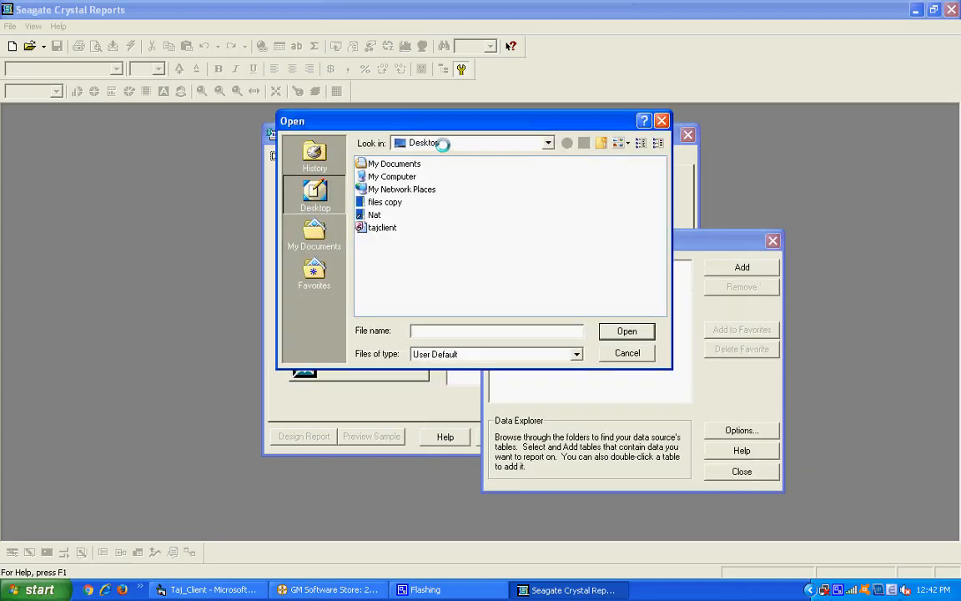
left_click(442, 143)
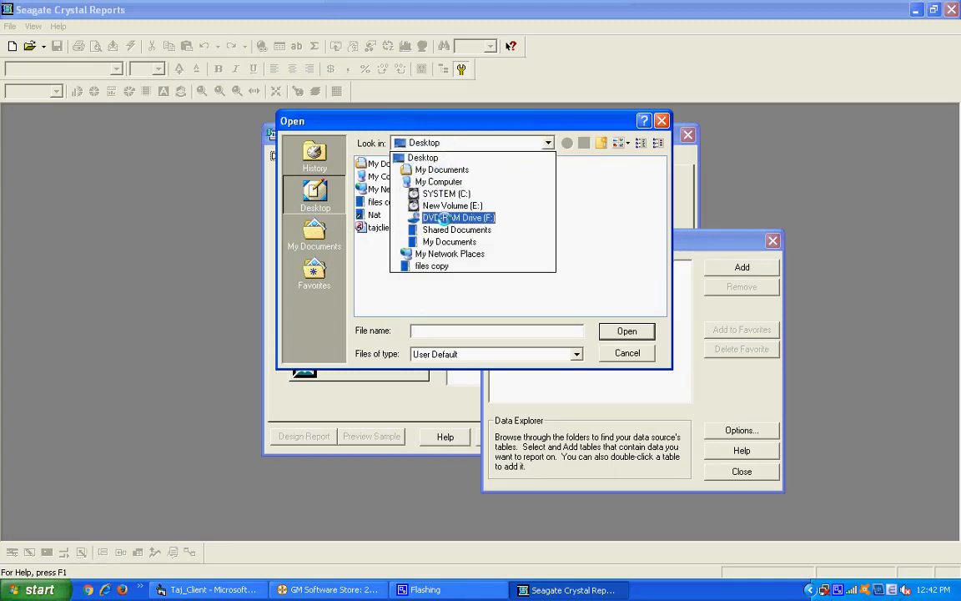
left_click(442, 205)
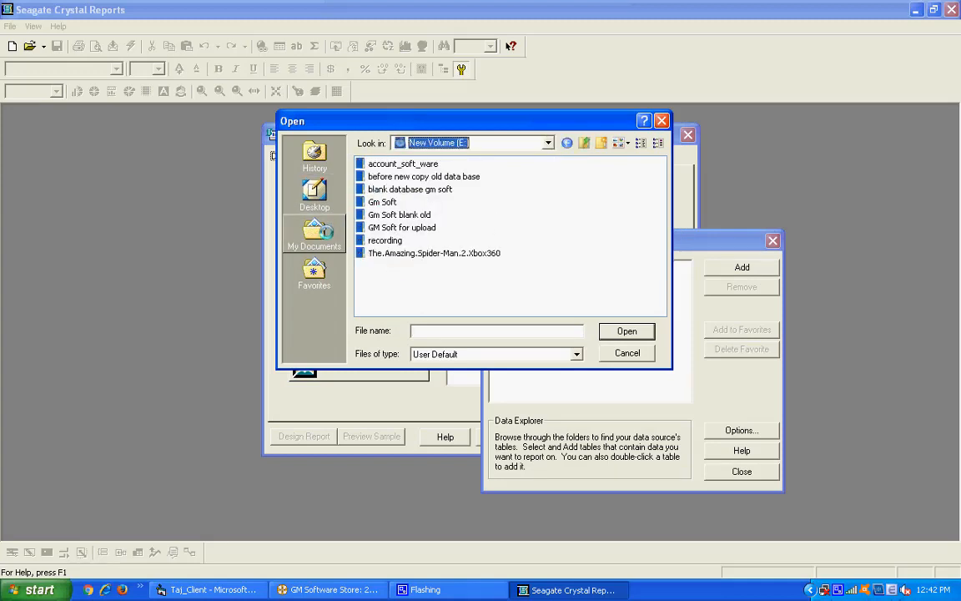
left_click(315, 199)
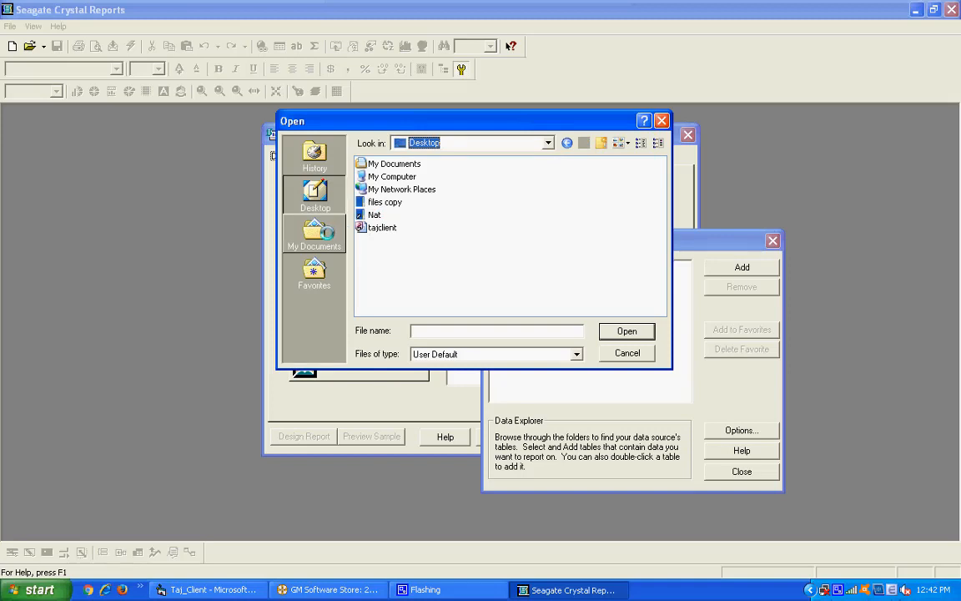
Open the tajclient database from the Gm Soft\Taj\Taj_Client_1 folder on drive E.
left_click(500, 143)
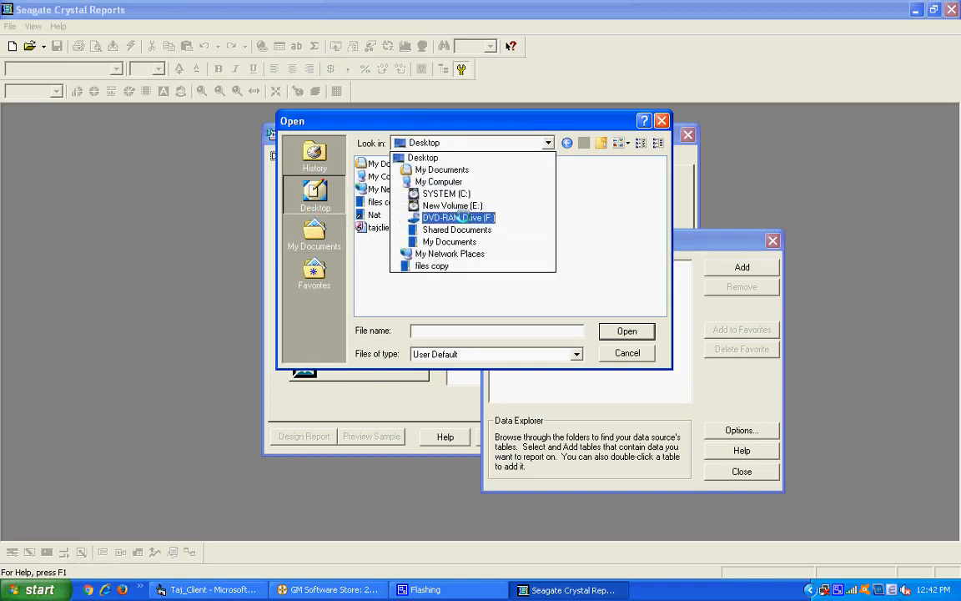
left_click(458, 205)
double_click(367, 202)
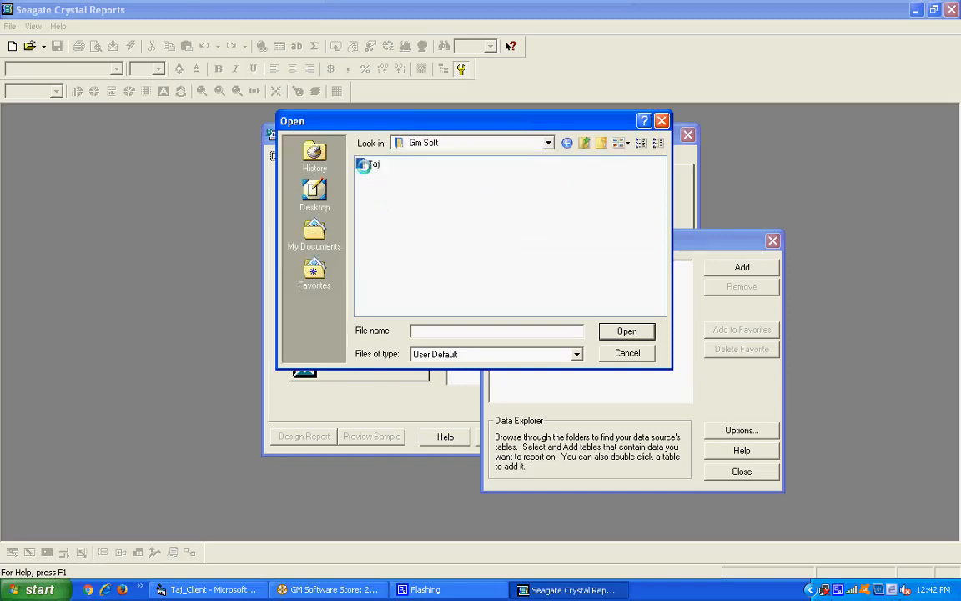
double_click(363, 164)
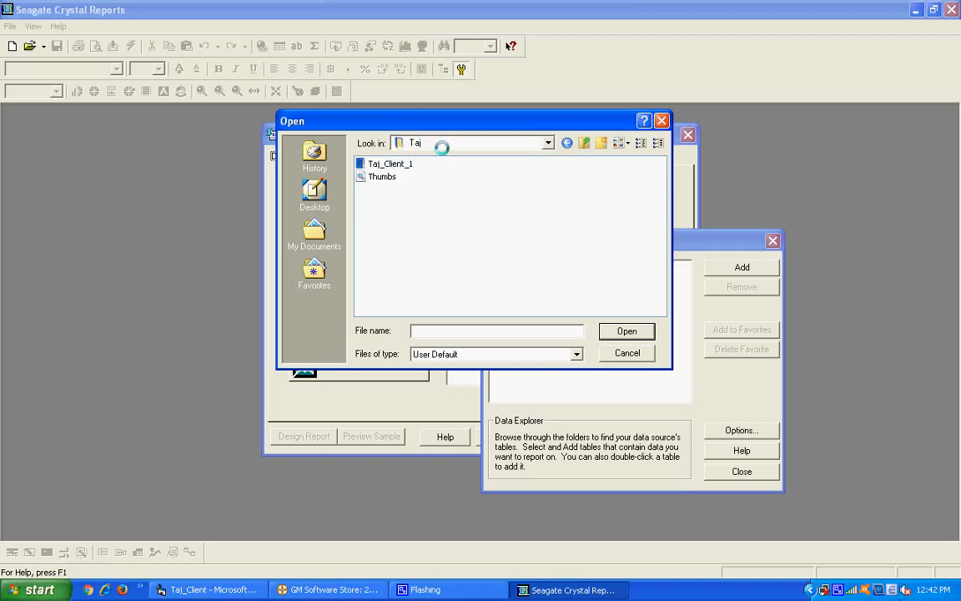
double_click(390, 164)
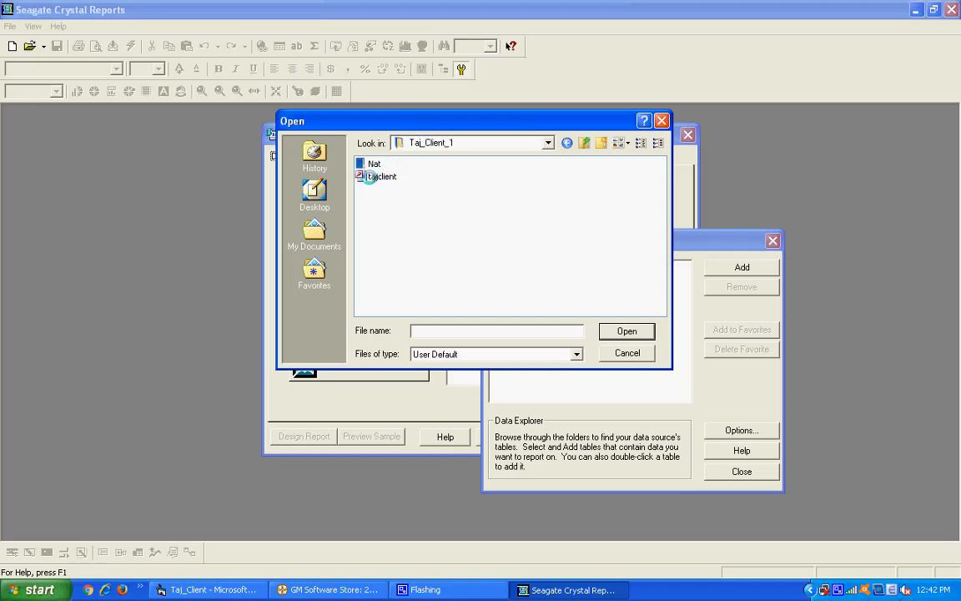
left_click(370, 176)
double_click(370, 176)
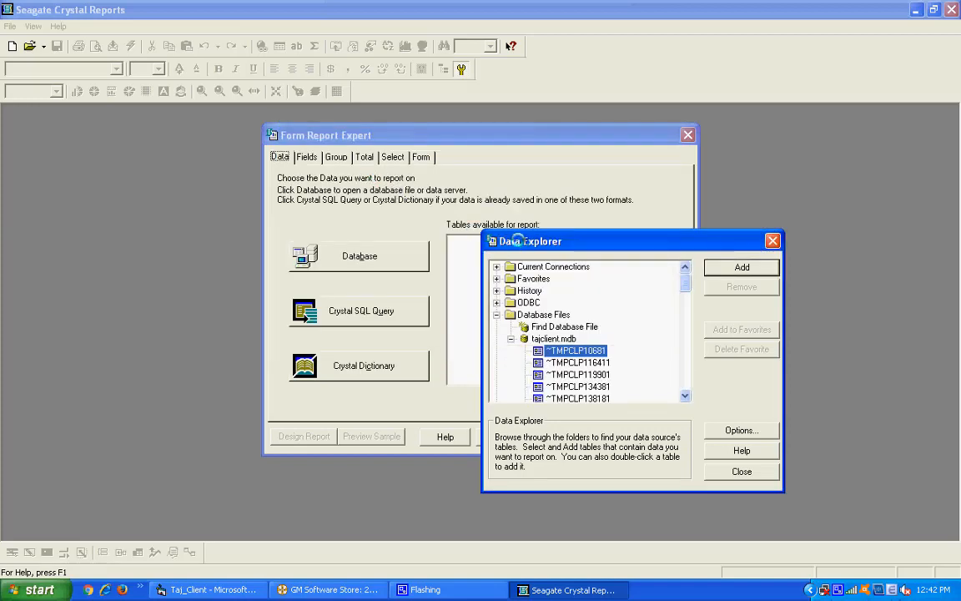
Add the Customer_Master table from tajclient.mdb to the report and close the Data Explorer.
left_click_drag(472, 217, 157, 163)
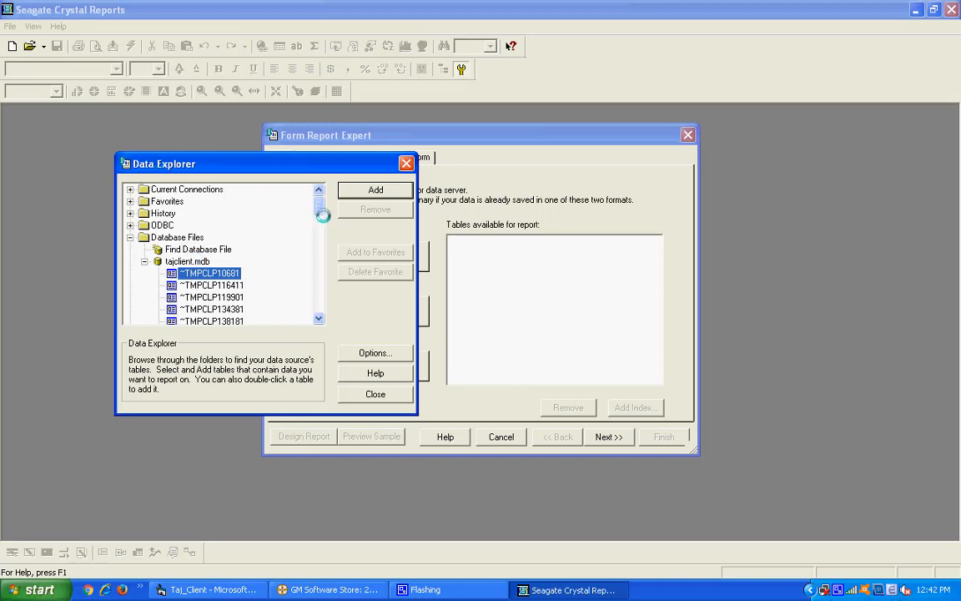
scroll(292, 209, "down", 6)
scroll(309, 233, "down", 3)
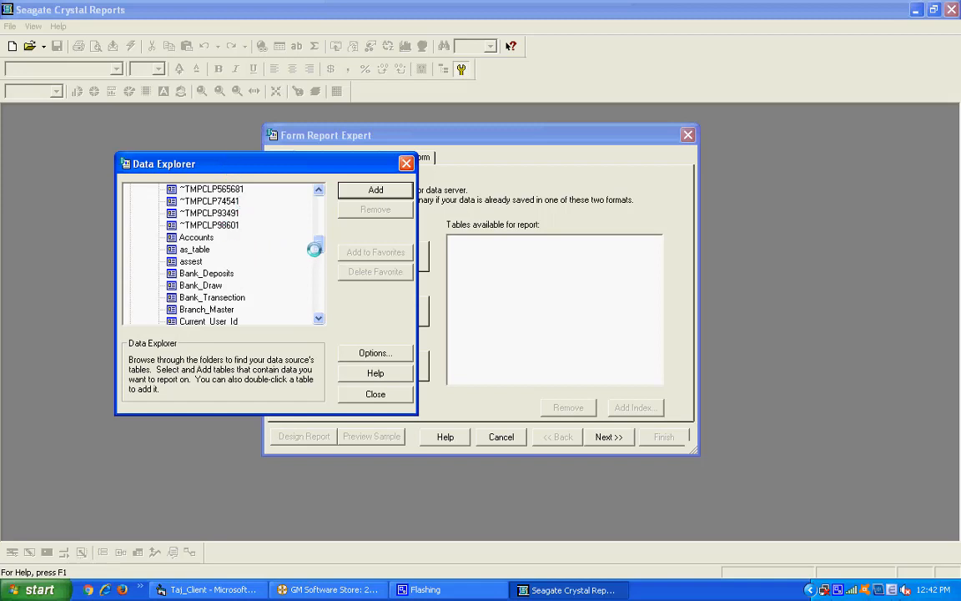
left_click_drag(316, 250, 315, 286)
left_click(226, 287)
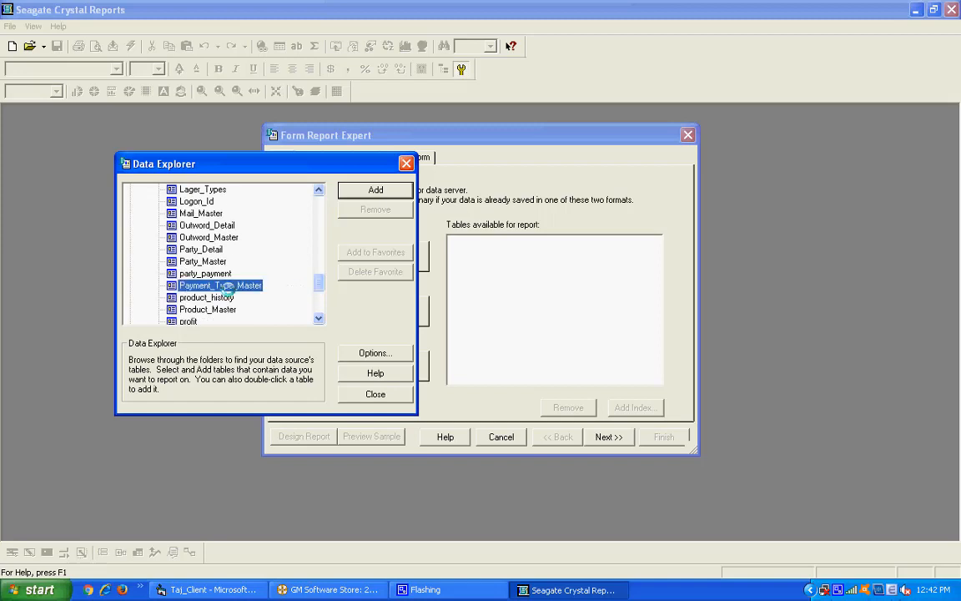
key("c")
key("c")
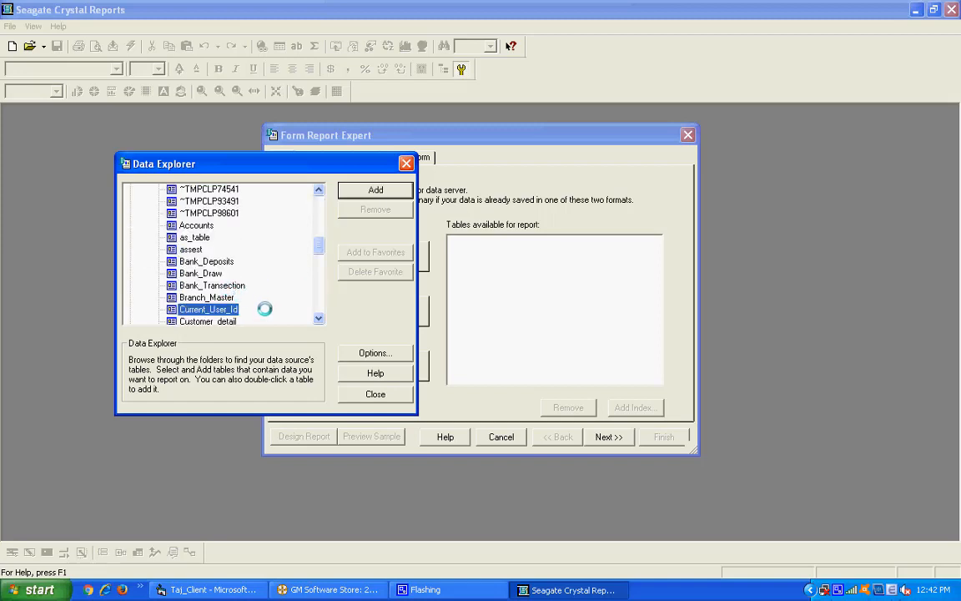
key("c")
key("c")
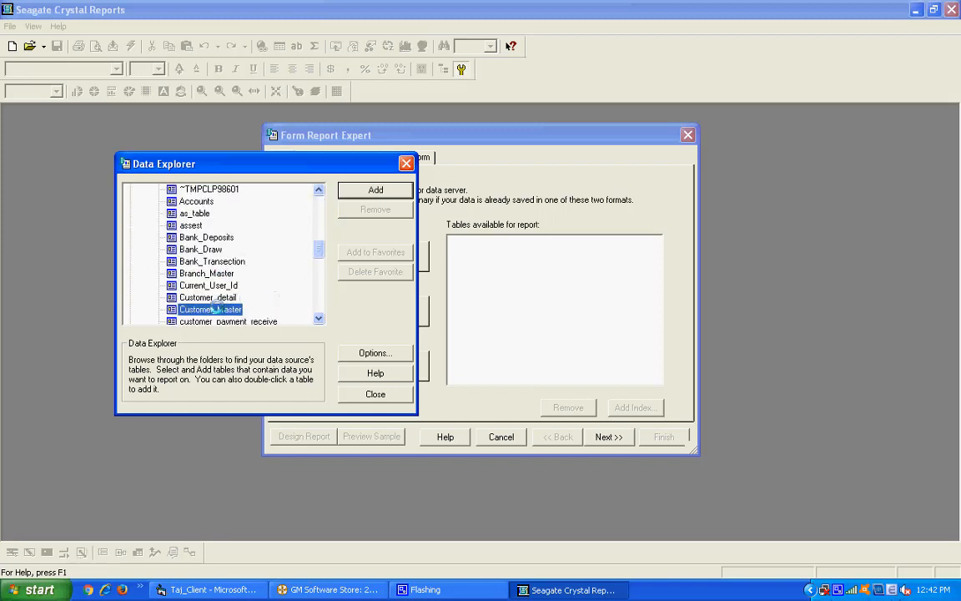
left_click(350, 189)
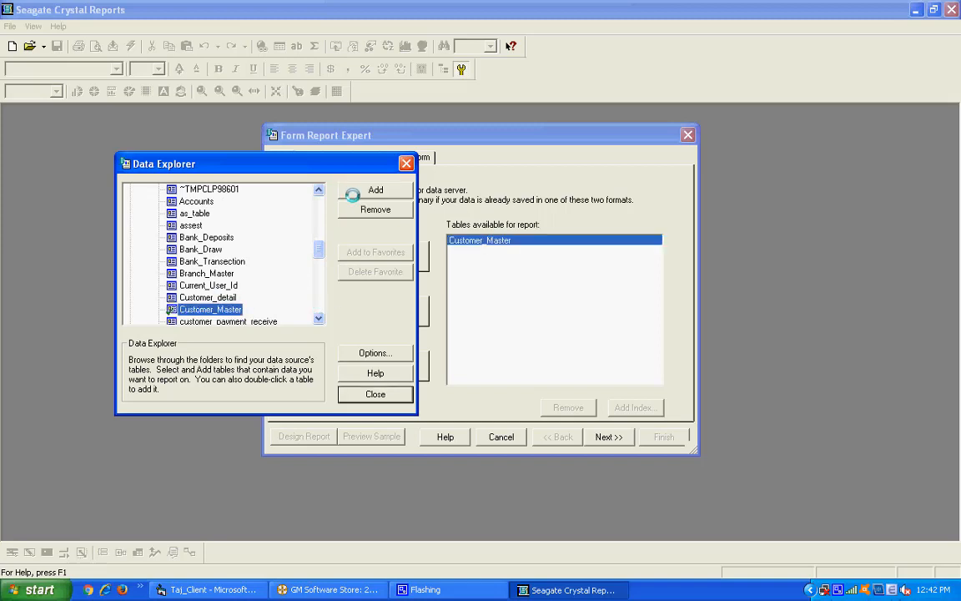
left_click(357, 399)
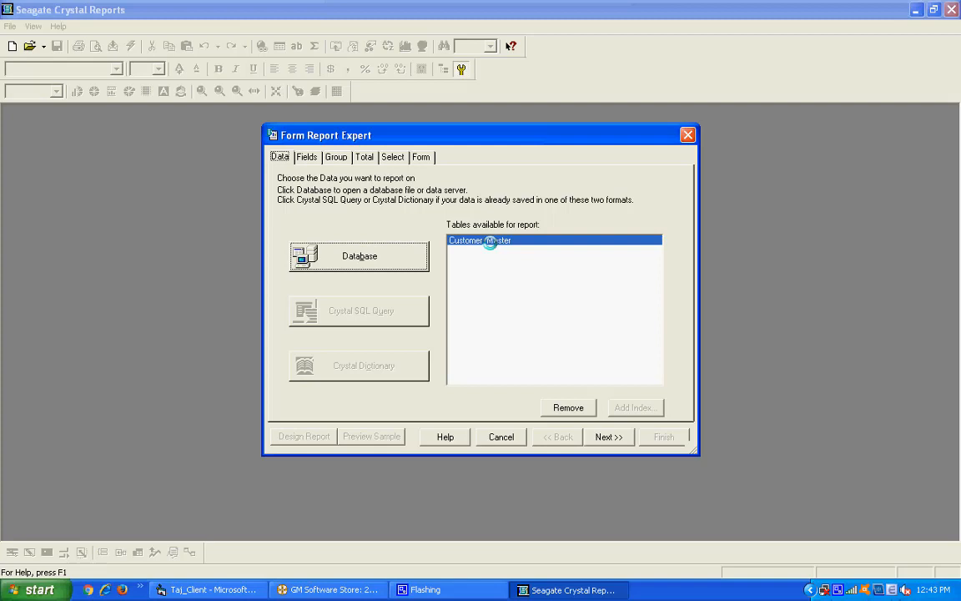
Add the Customer_Id, Customer_name, Address and Mobail_No fields of Customer_Master to the report's displayed fields.
left_click(607, 436)
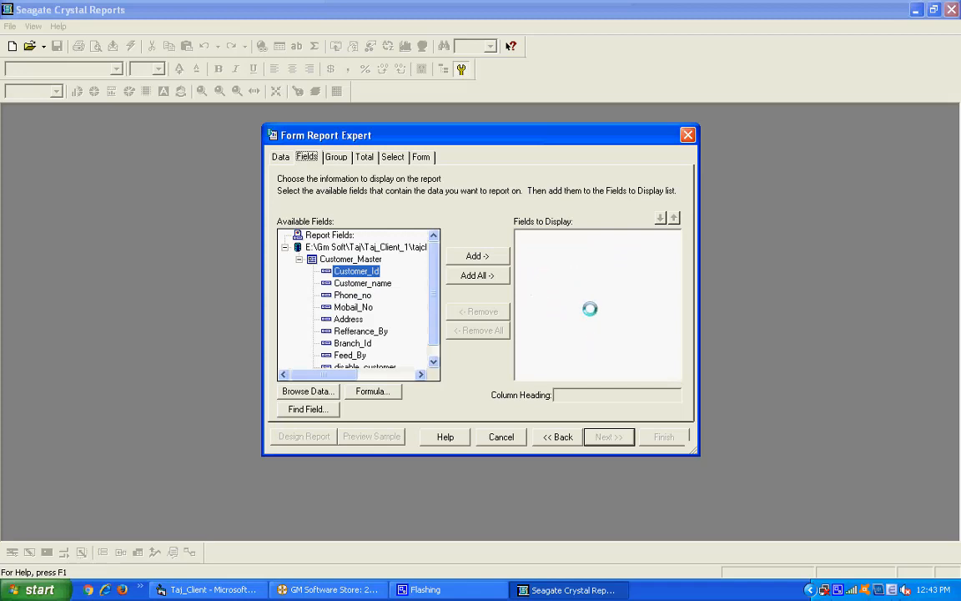
left_click(478, 256)
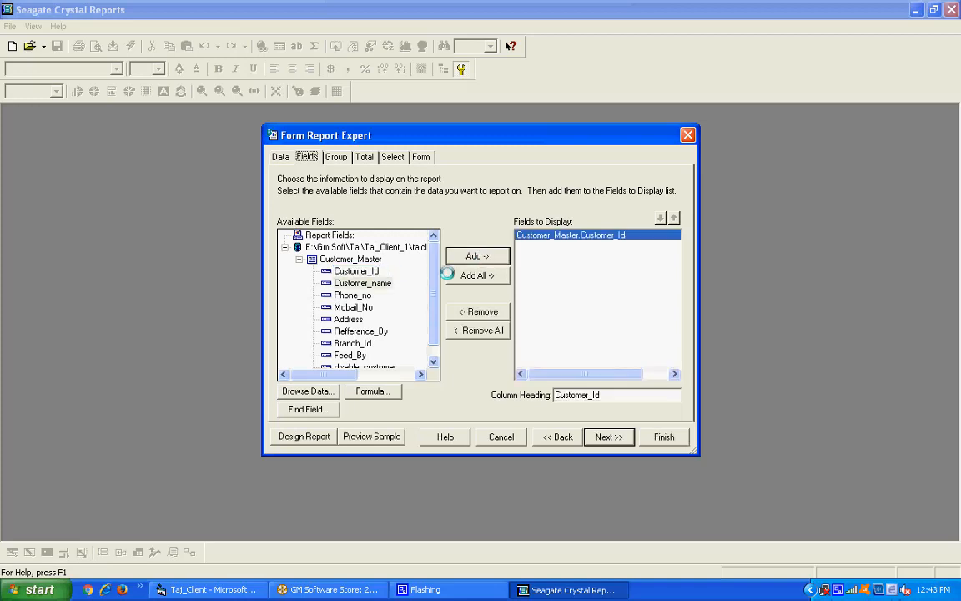
left_click(472, 255)
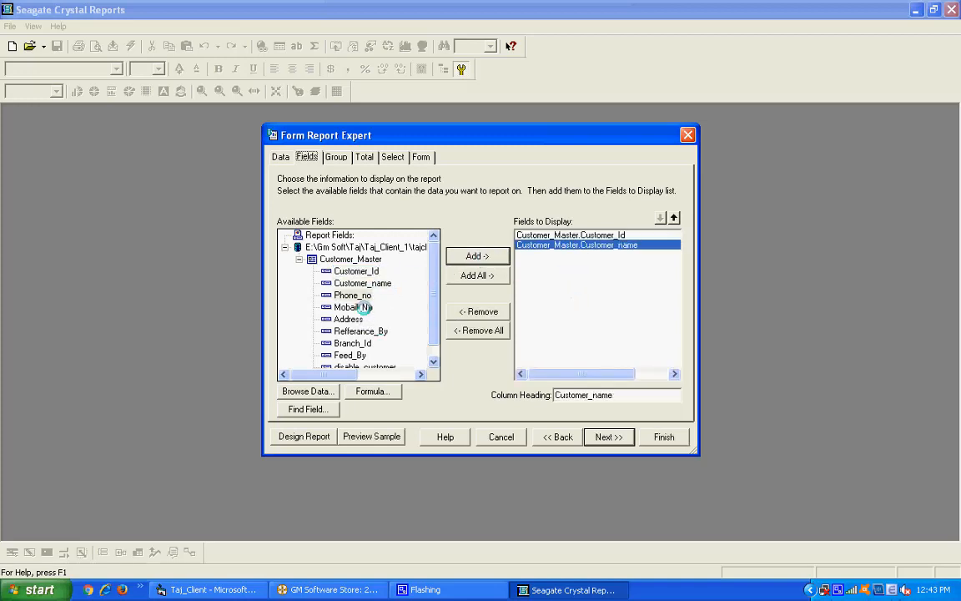
left_click(352, 295)
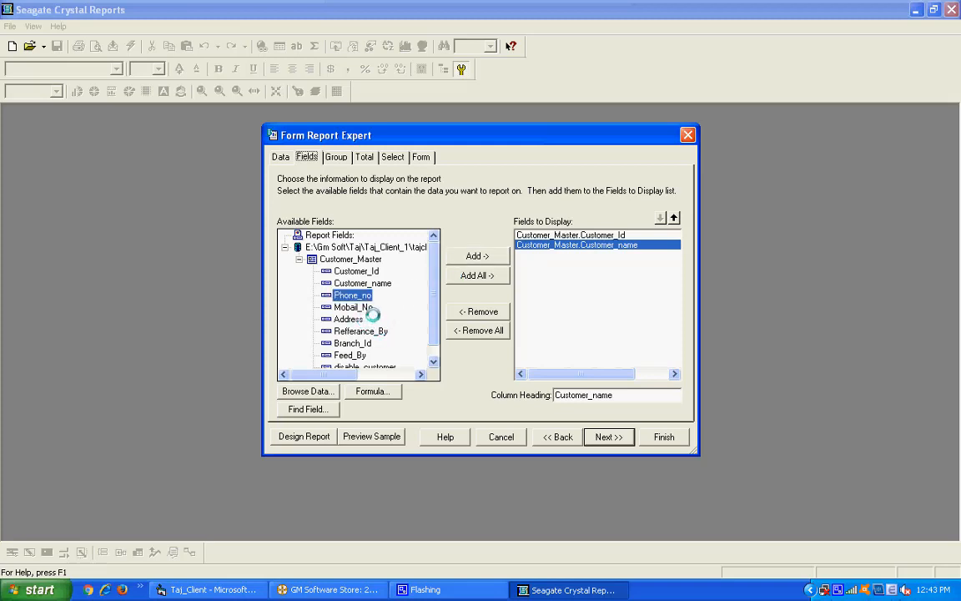
left_click(348, 319)
left_click(475, 255)
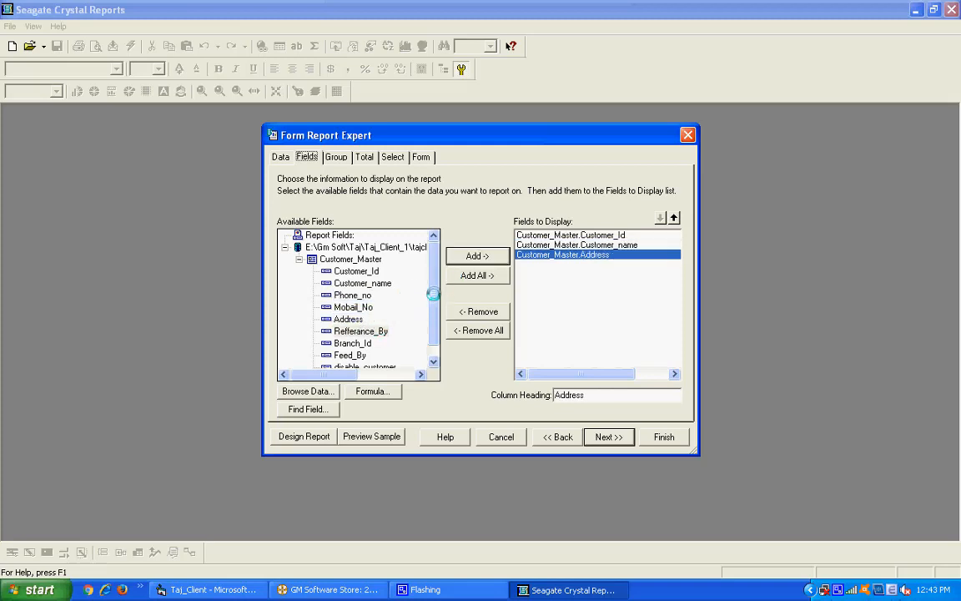
scroll(432, 297, "down", 1)
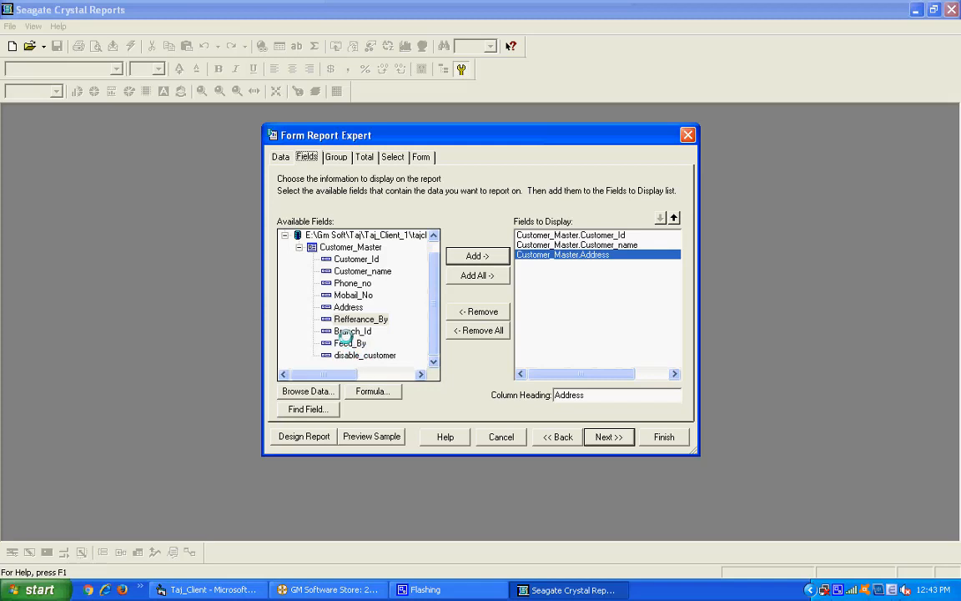
left_click(352, 294)
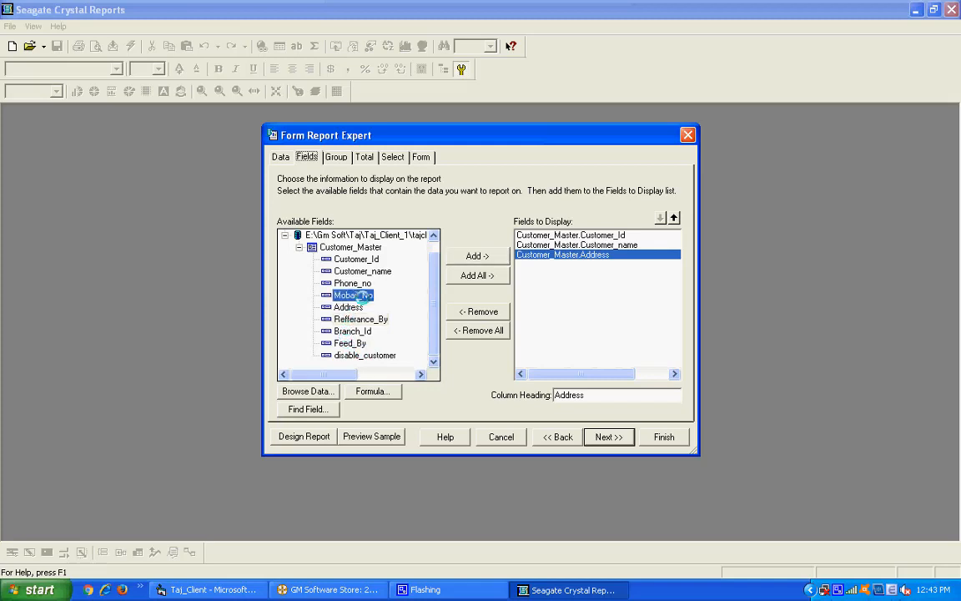
left_click(472, 256)
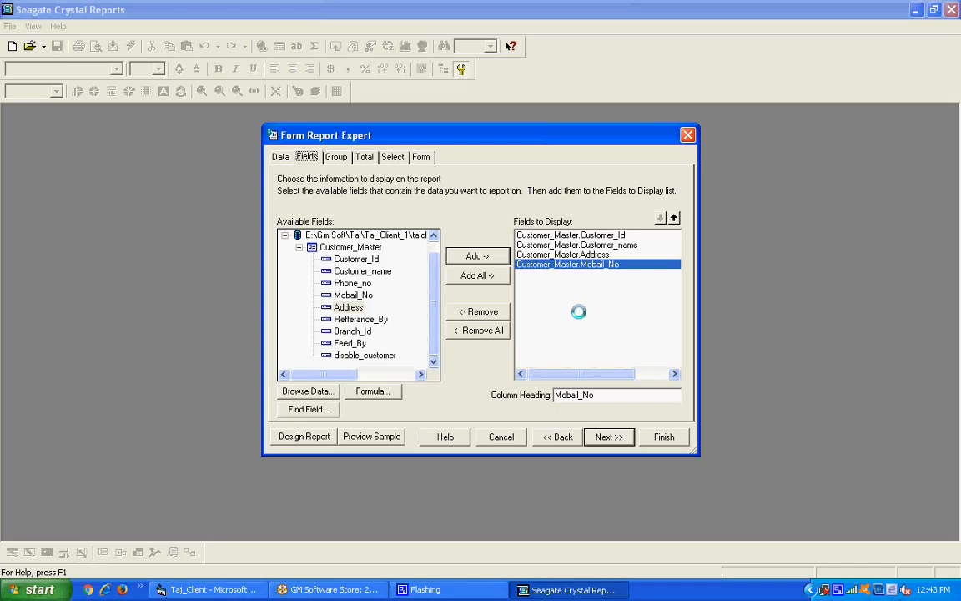
Set the column heading of Customer_Id to "Id" and of Customer_name to "Customer name".
left_click(579, 236)
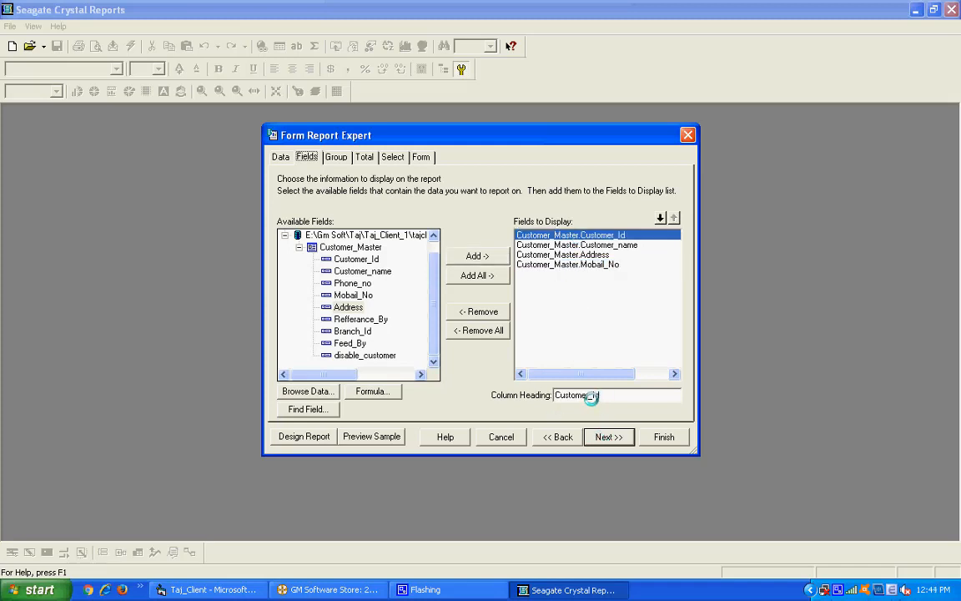
left_click_drag(594, 395, 527, 395)
key("BackSpace")
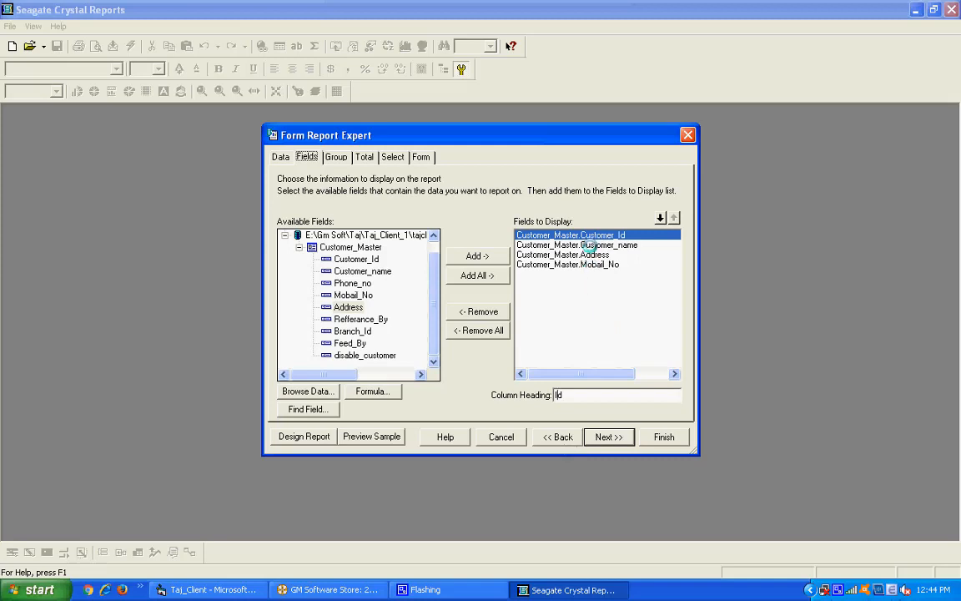
left_click(590, 245)
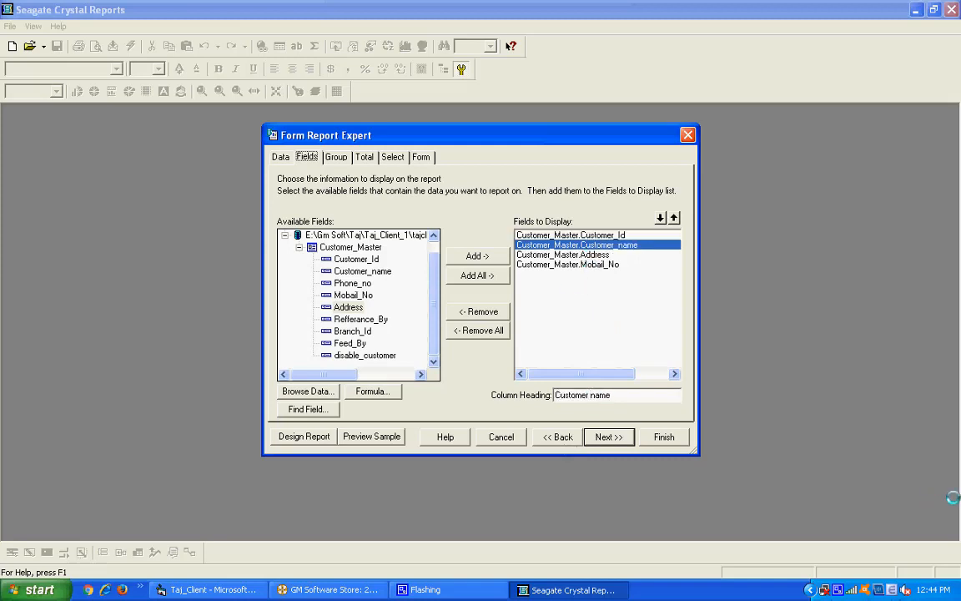
Set the column heading of Mobail_No to "Mobail No" and finish the Form Report Expert without any grouping.
key("Delete")
type("N")
left_click(589, 255)
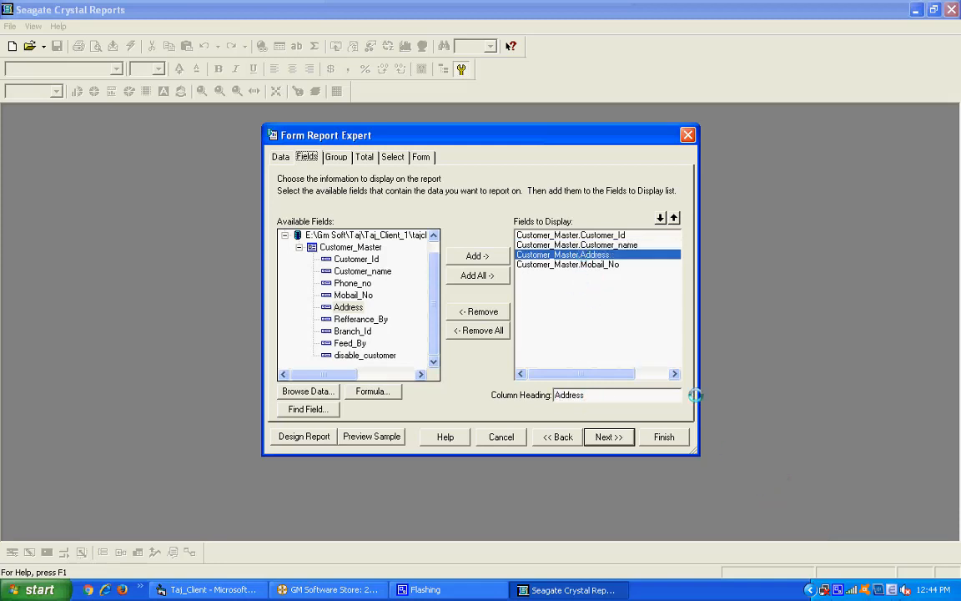
left_click(607, 264)
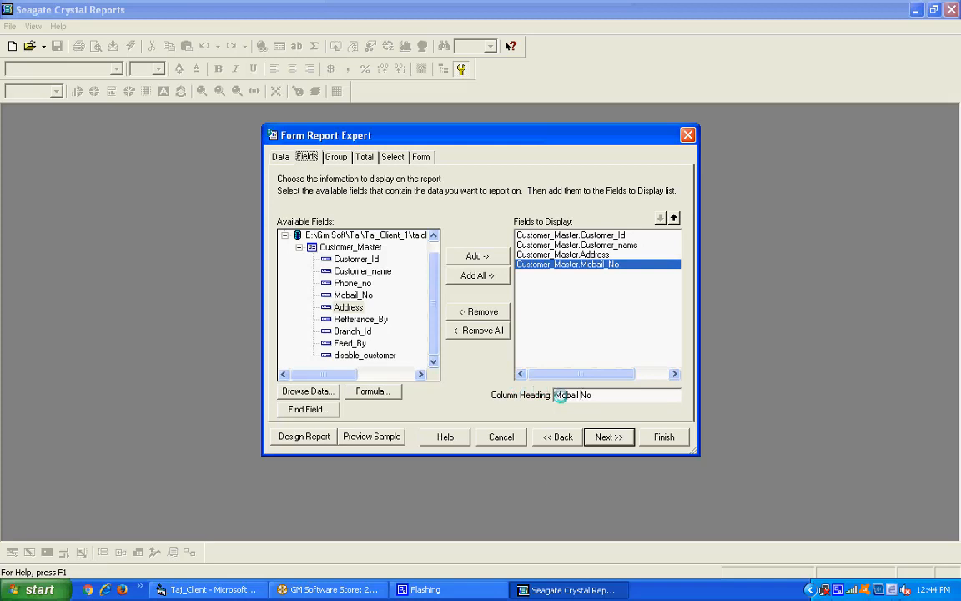
left_click(606, 437)
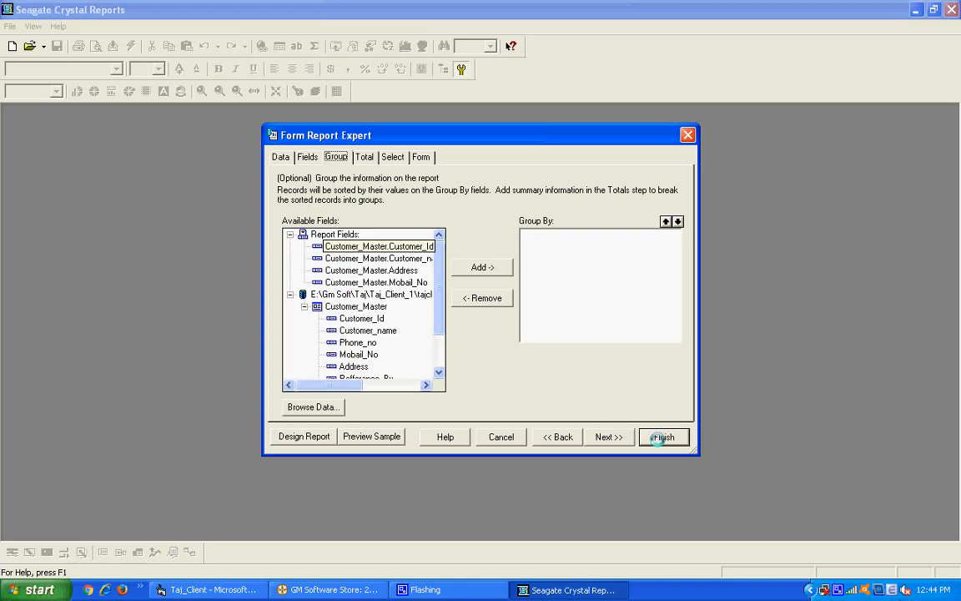
left_click(659, 437)
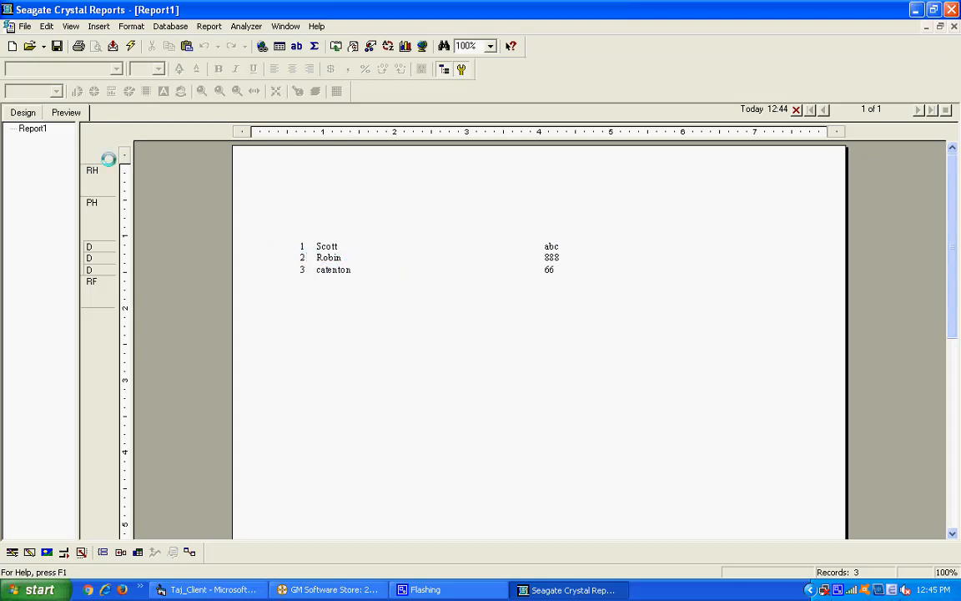
Narrow the Address field in the Details section of the report design to about 1.9 inches and check the preview.
left_click(22, 112)
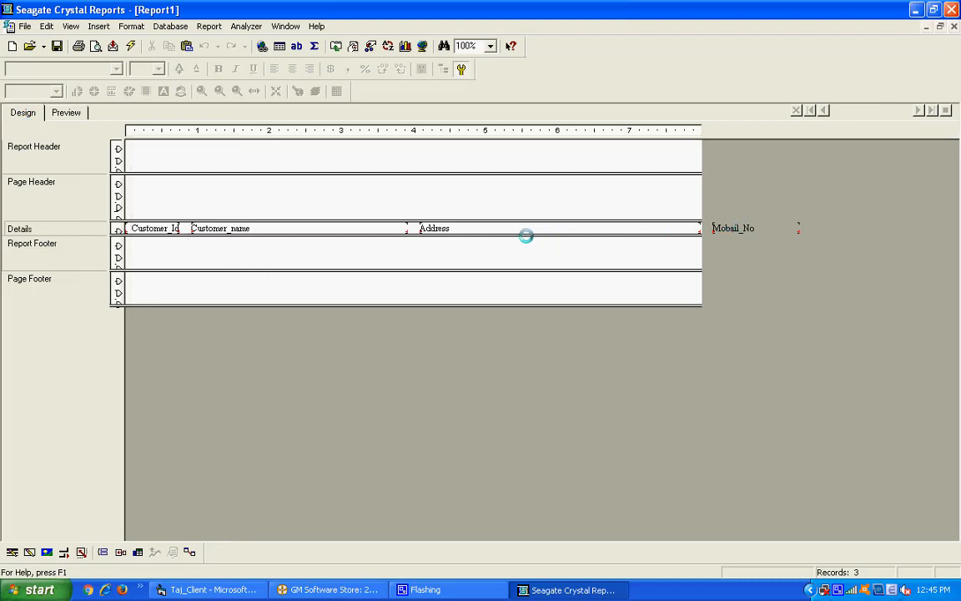
left_click(473, 228)
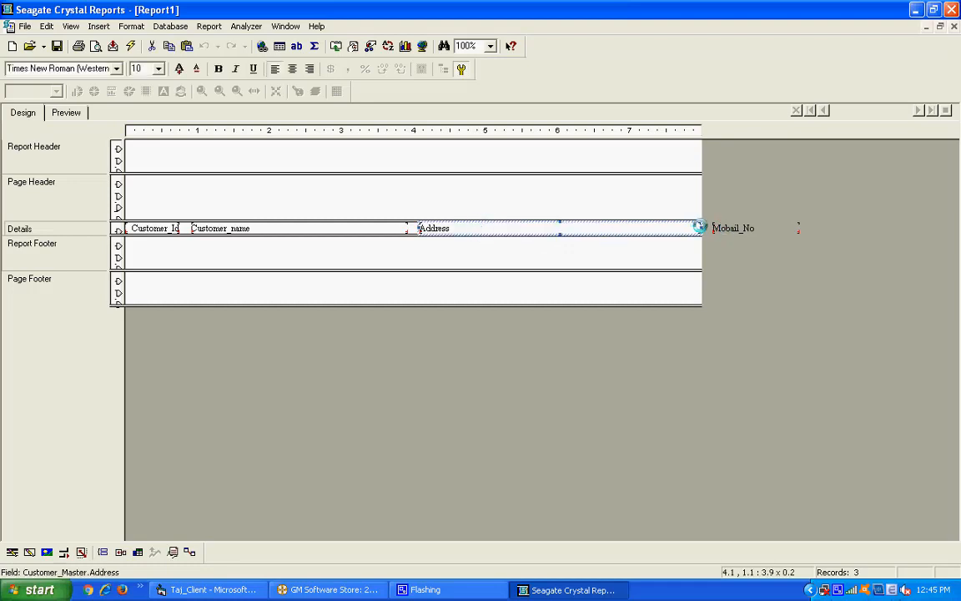
left_click_drag(699, 226, 558, 228)
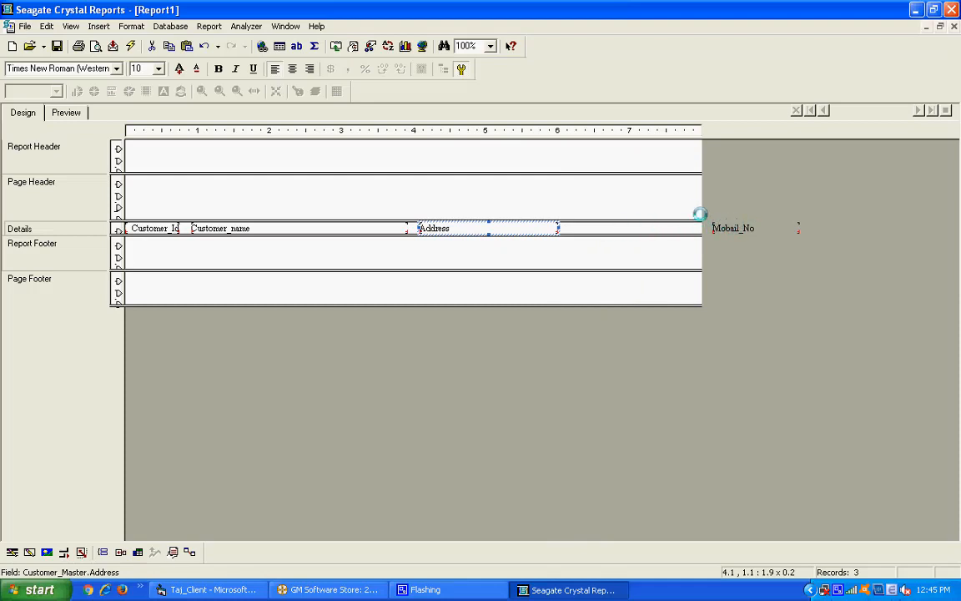
left_click(83, 117)
left_click(10, 111)
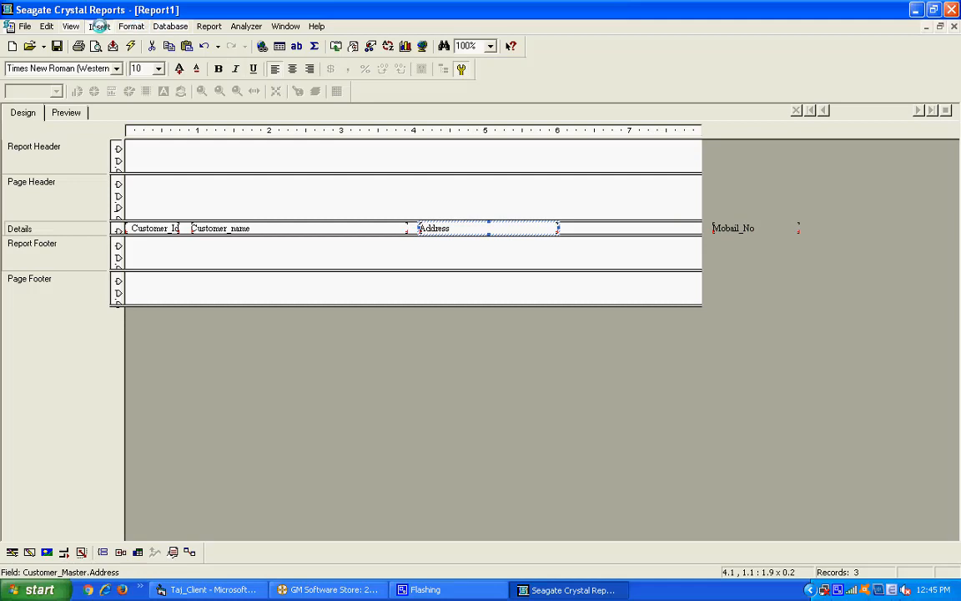
Insert the Customer_Master field Mobail_No into the Details section after Address, at about 6.5 inches on the ruler.
left_click(99, 26)
left_click(108, 41)
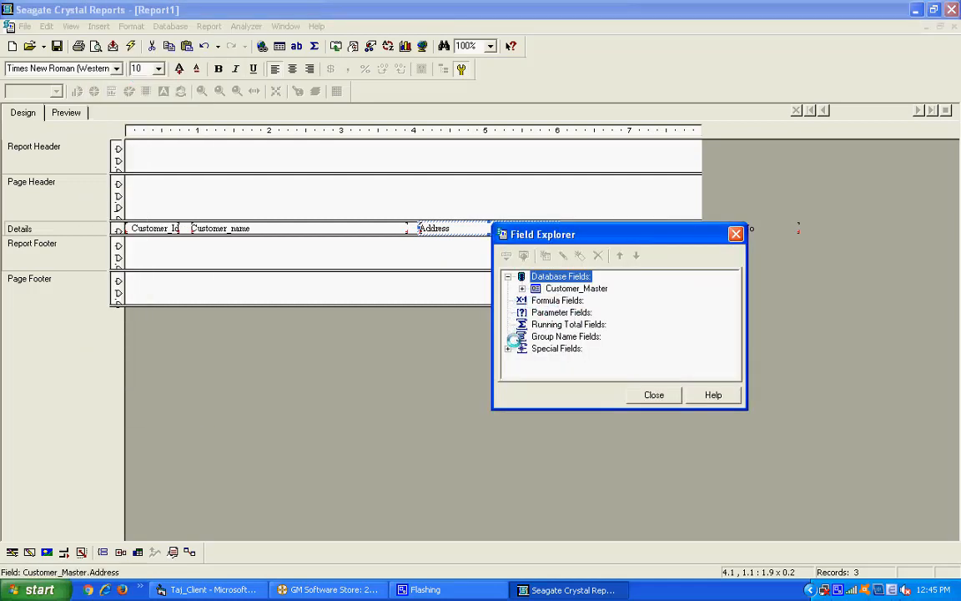
left_click(523, 288)
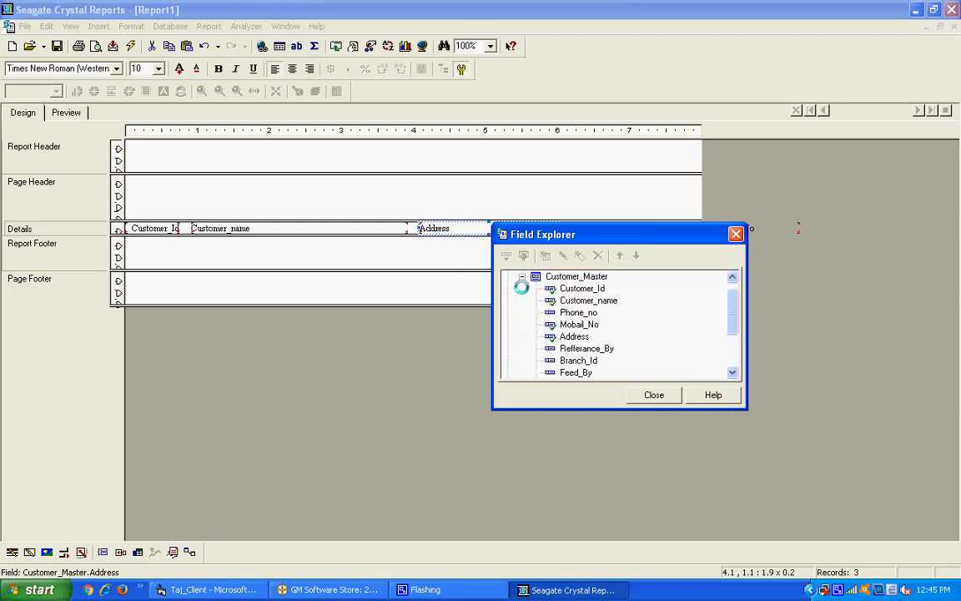
left_click(577, 324)
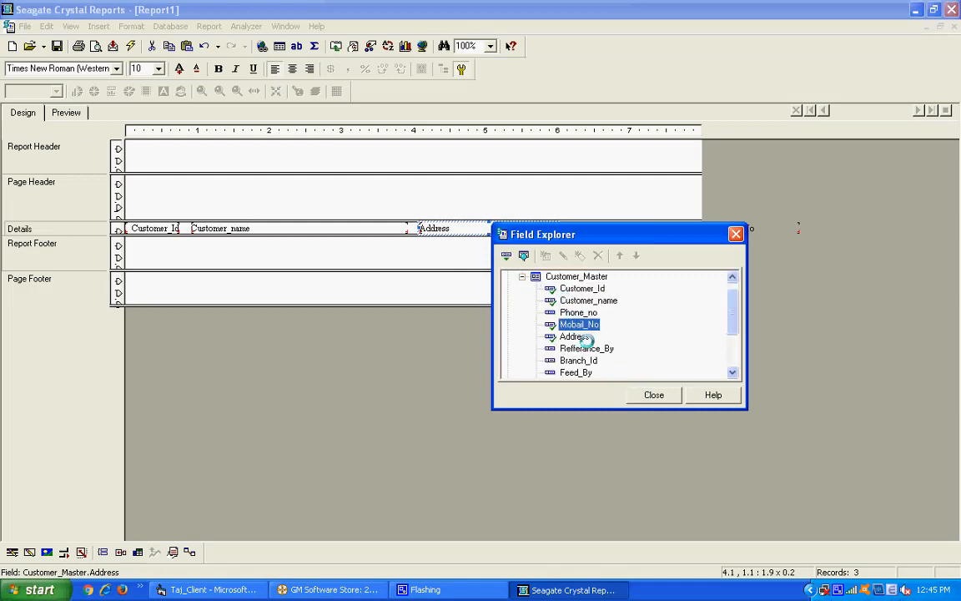
left_click_drag(586, 240, 626, 337)
left_click_drag(610, 421, 593, 227)
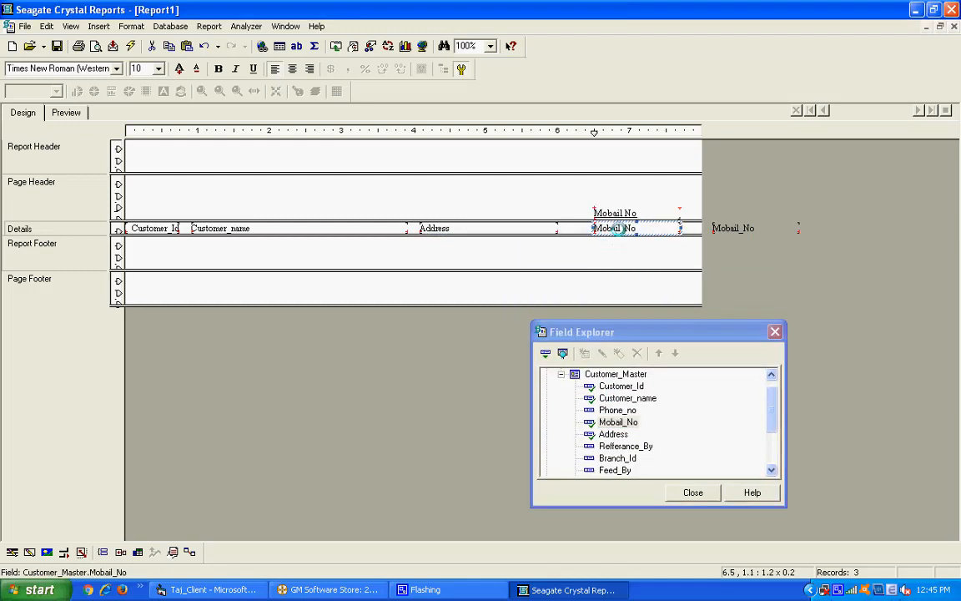
Delete the Mobail No heading from the Page Header and check the report in the preview.
left_click(616, 211)
key("Delete")
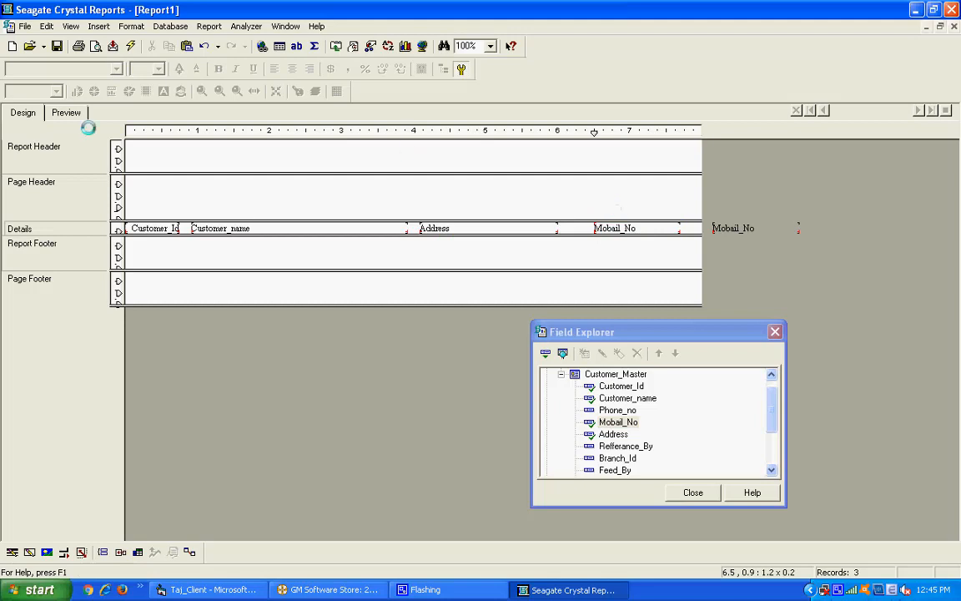
left_click(692, 492)
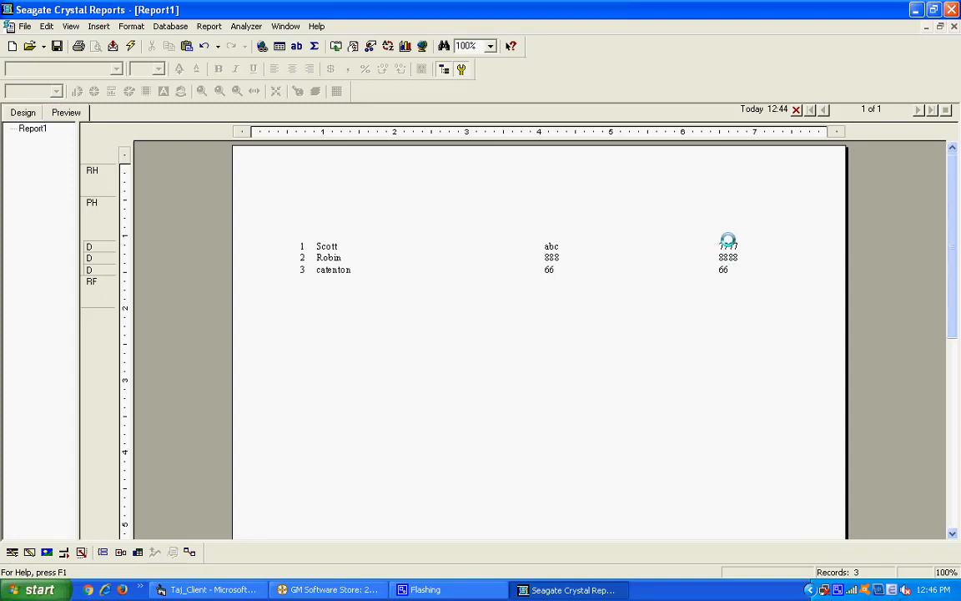
left_click(23, 112)
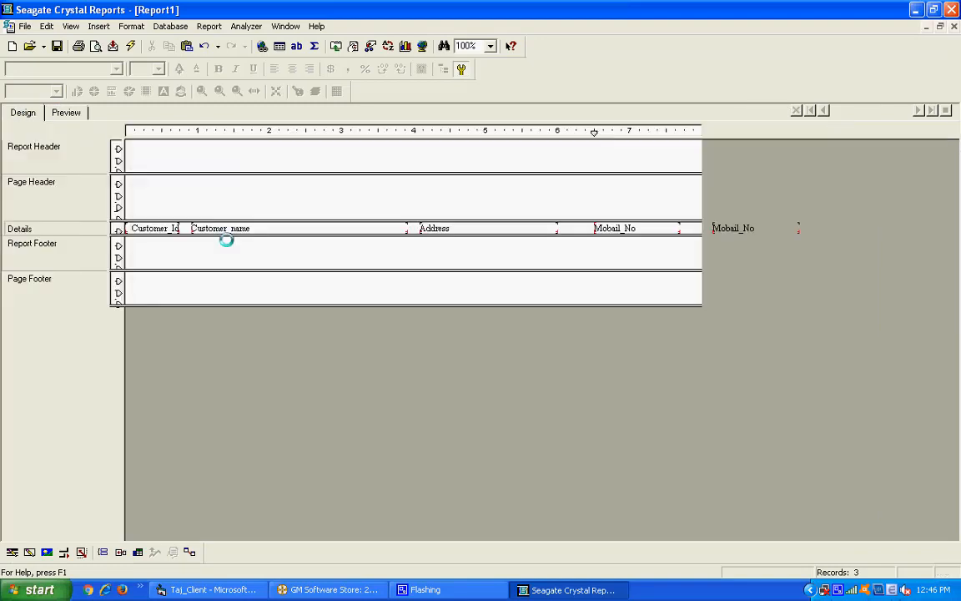
Make the Report Header section taller and insert a text object reading "Style Garments" in it.
left_click_drag(283, 173, 279, 199)
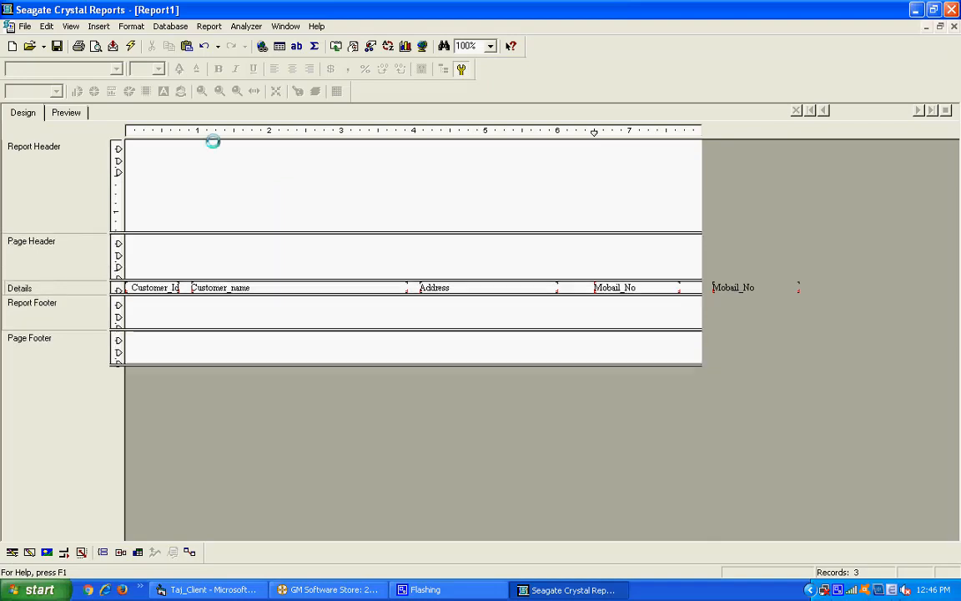
left_click(99, 25)
left_click(108, 59)
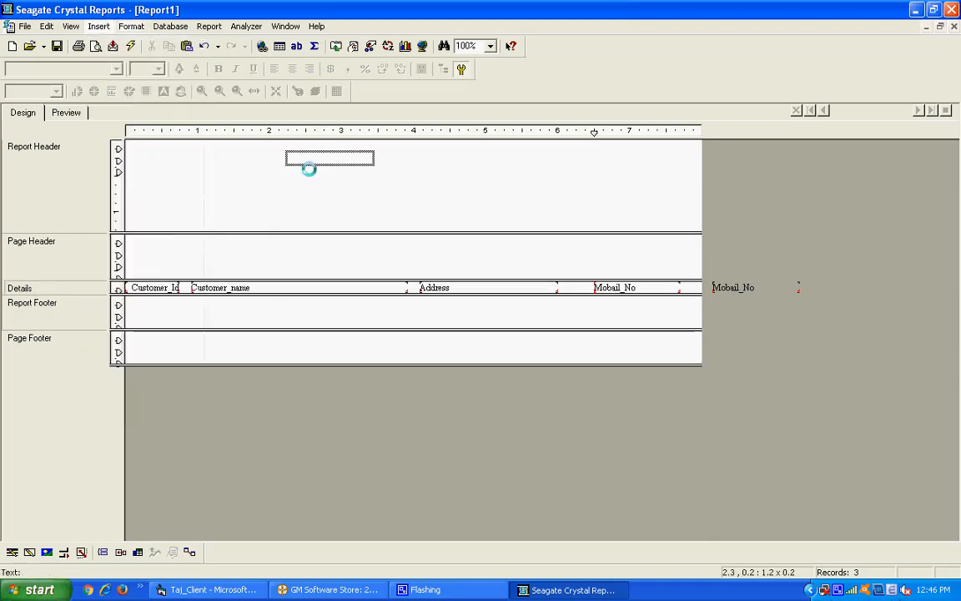
left_click(325, 166)
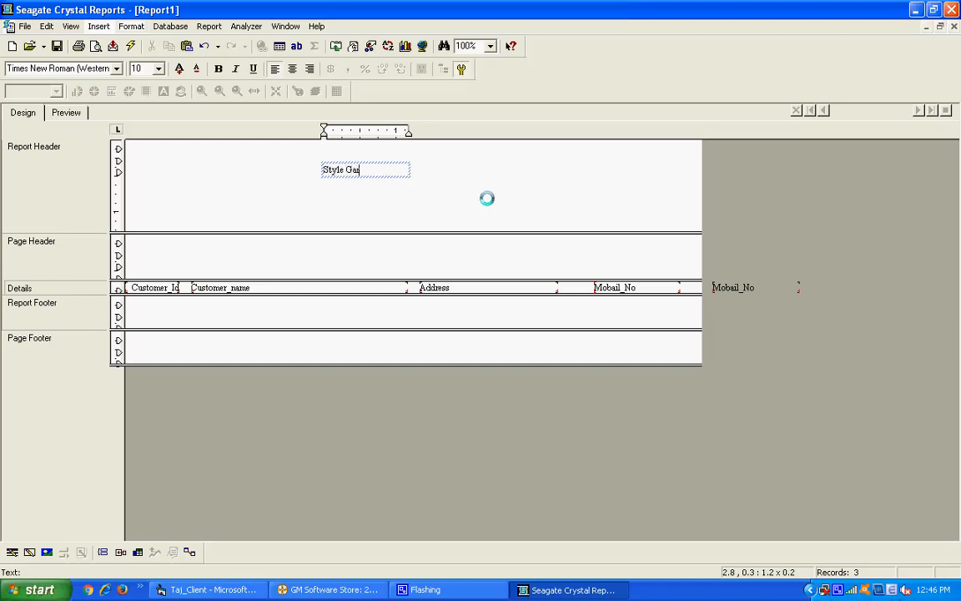
left_click(554, 206)
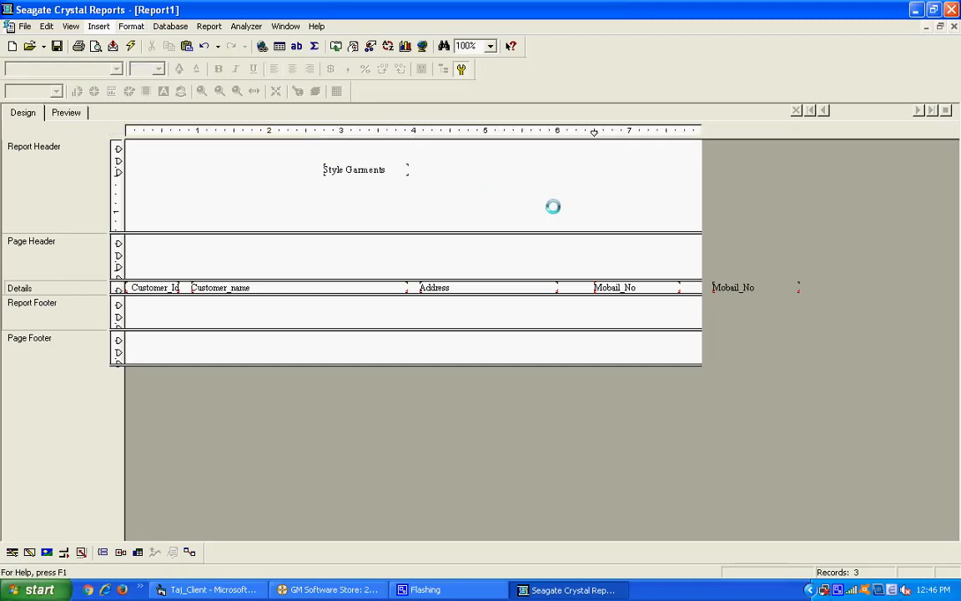
Resize the "Style Garments" text object to about 3.2 by 0.5 inches.
left_click(393, 168)
left_click_drag(409, 168, 509, 170)
left_click_drag(321, 169, 279, 169)
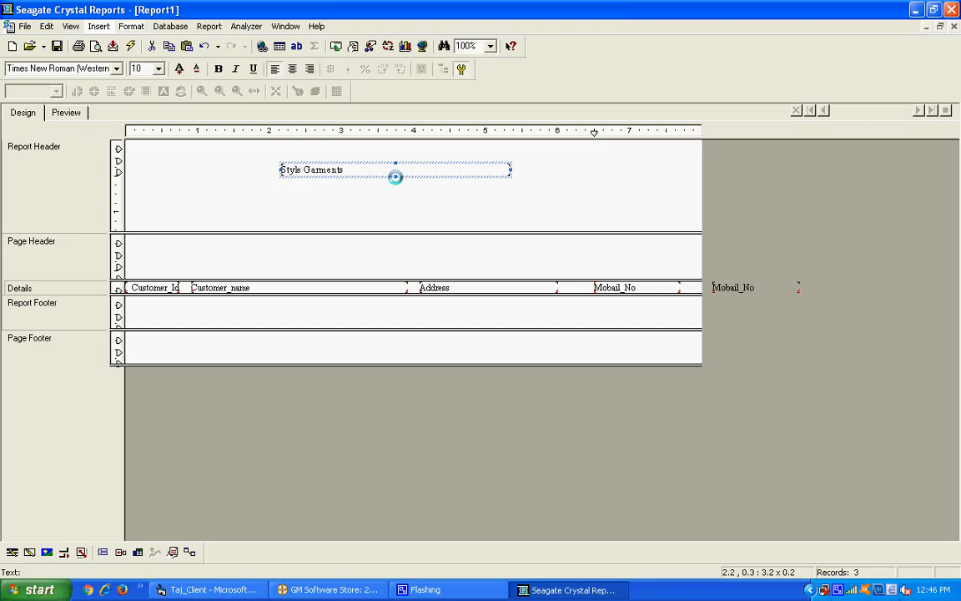
left_click_drag(394, 179, 393, 200)
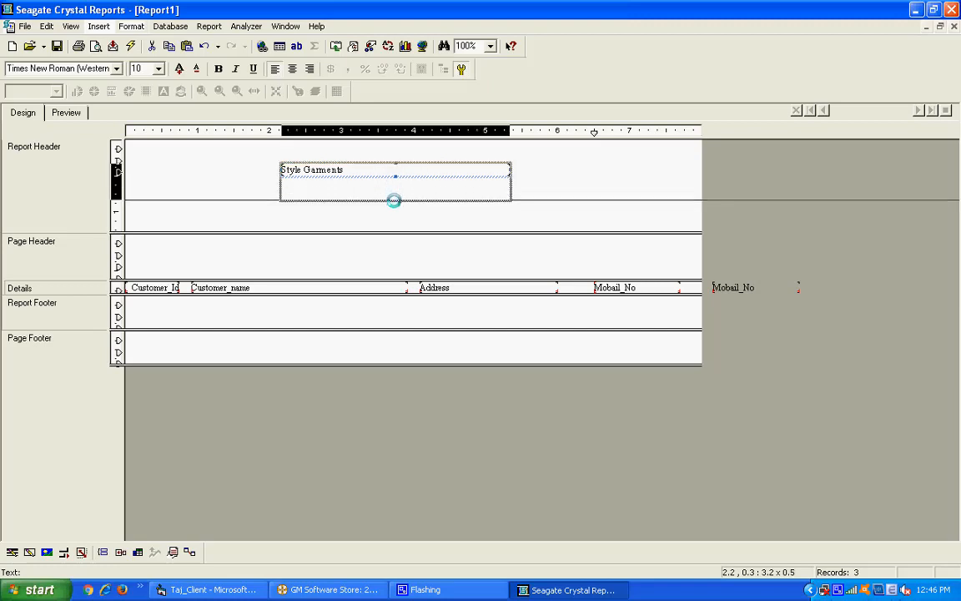
Center the "Style Garments" text, increase its font size to 21 and move the text object slightly up in the Report Header.
left_click(293, 68)
left_click(181, 69)
left_click(181, 68)
left_click(181, 68)
left_click(181, 68)
left_click(181, 69)
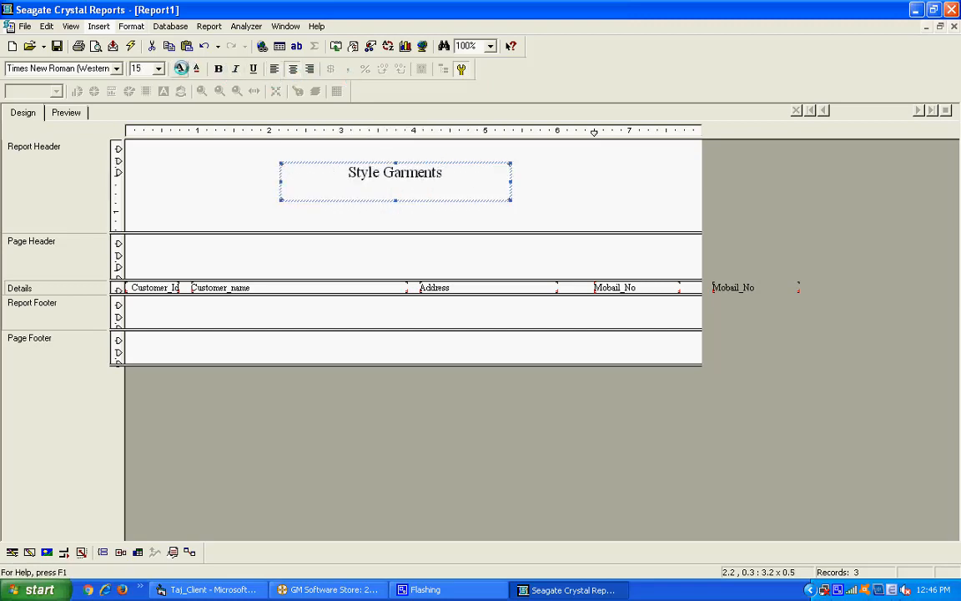
left_click(181, 69)
left_click(181, 68)
left_click(181, 68)
left_click(181, 68)
left_click(181, 68)
left_click(564, 206)
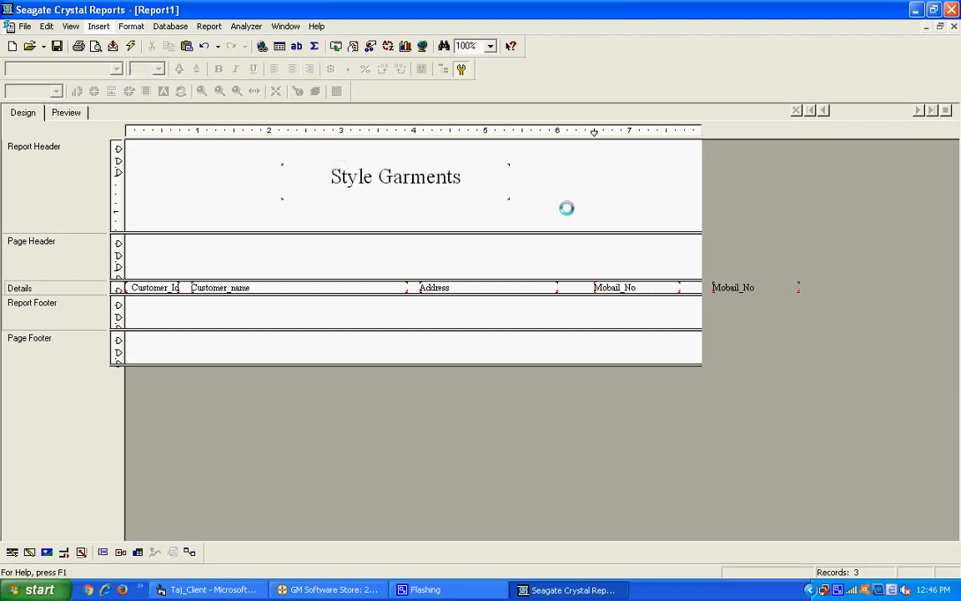
left_click_drag(416, 176, 421, 166)
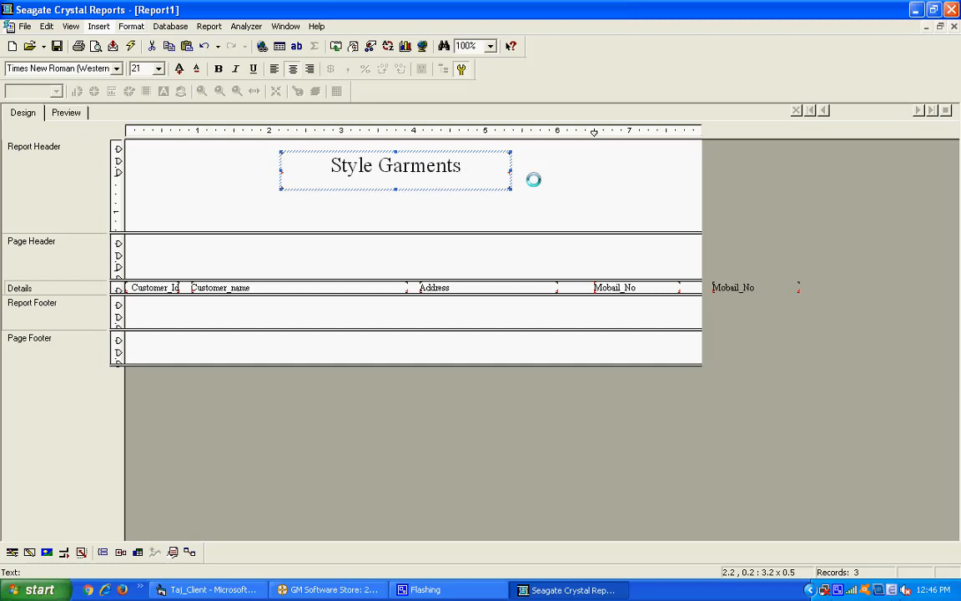
left_click(37, 590)
mouse_move(107, 381)
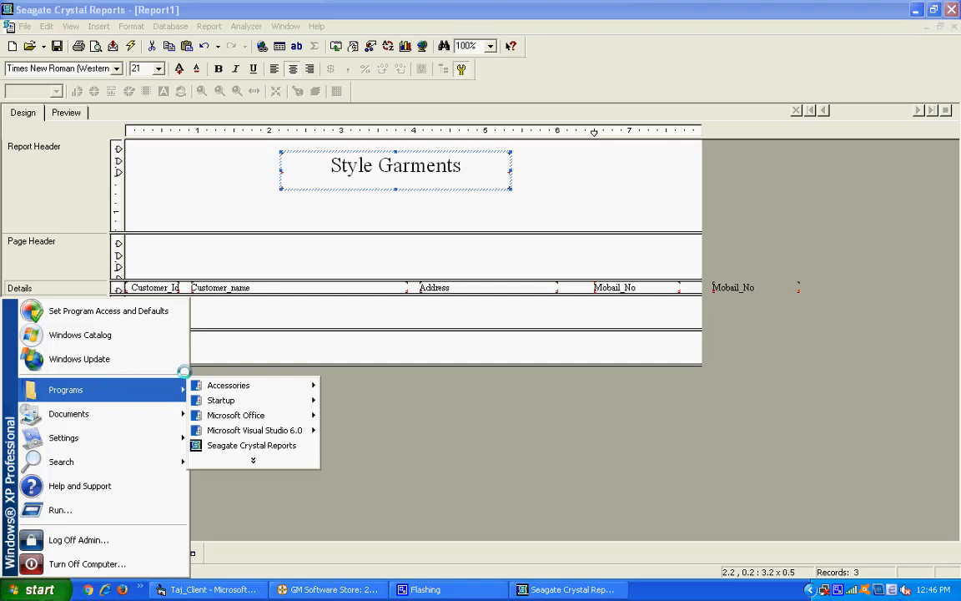
left_click(613, 423)
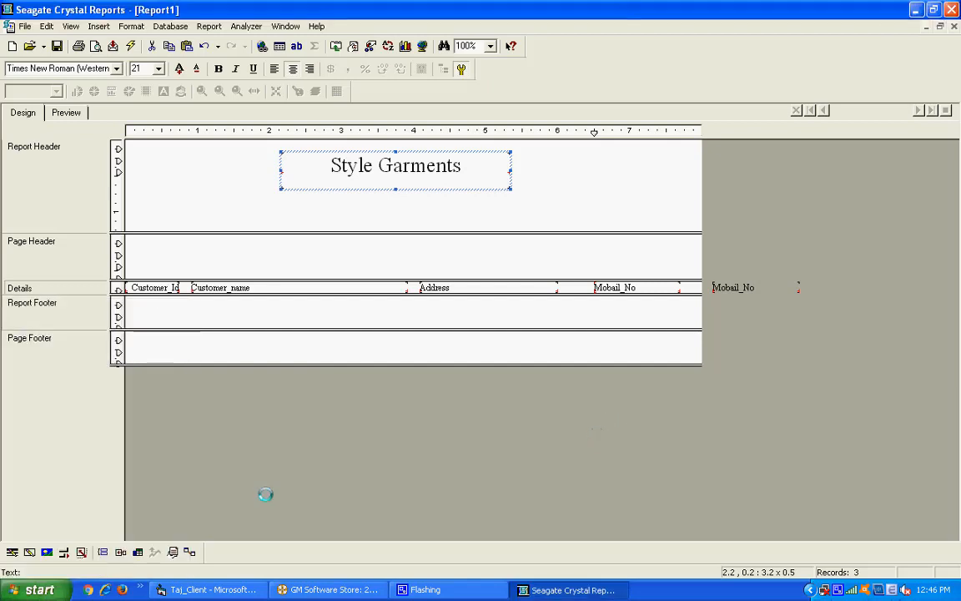
Open a new Notepad document.
left_click(35, 590)
mouse_move(106, 386)
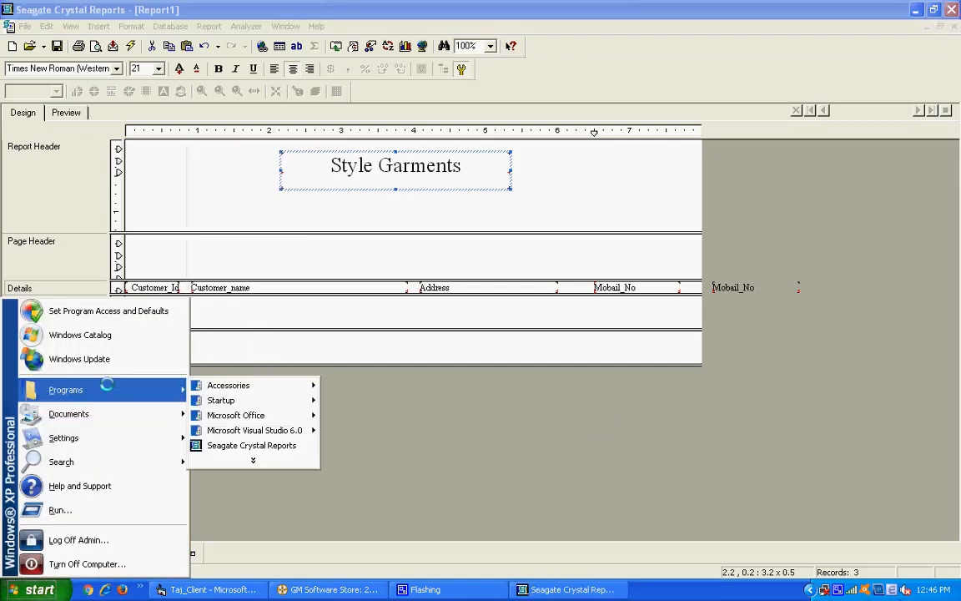
mouse_move(256, 386)
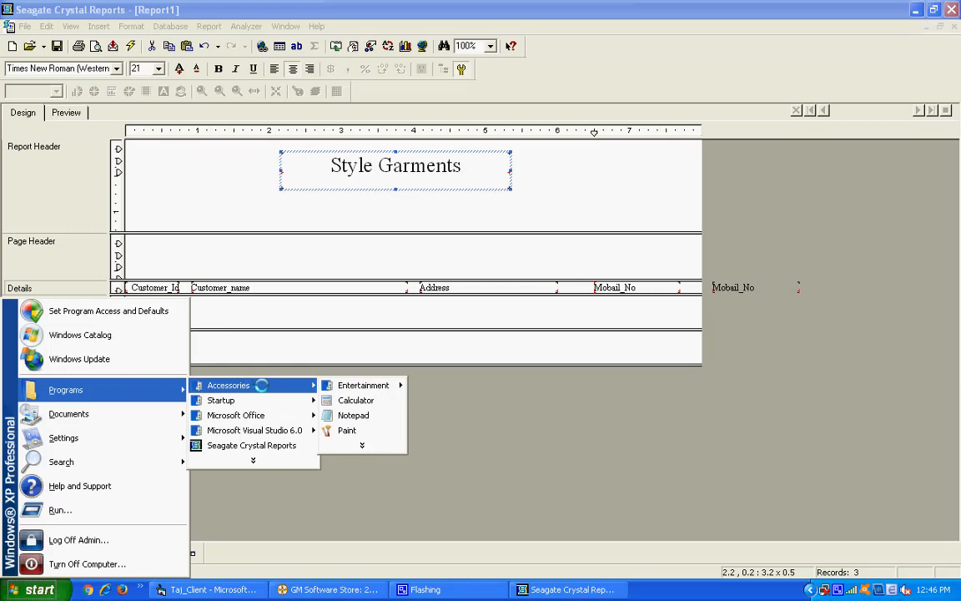
left_click(353, 415)
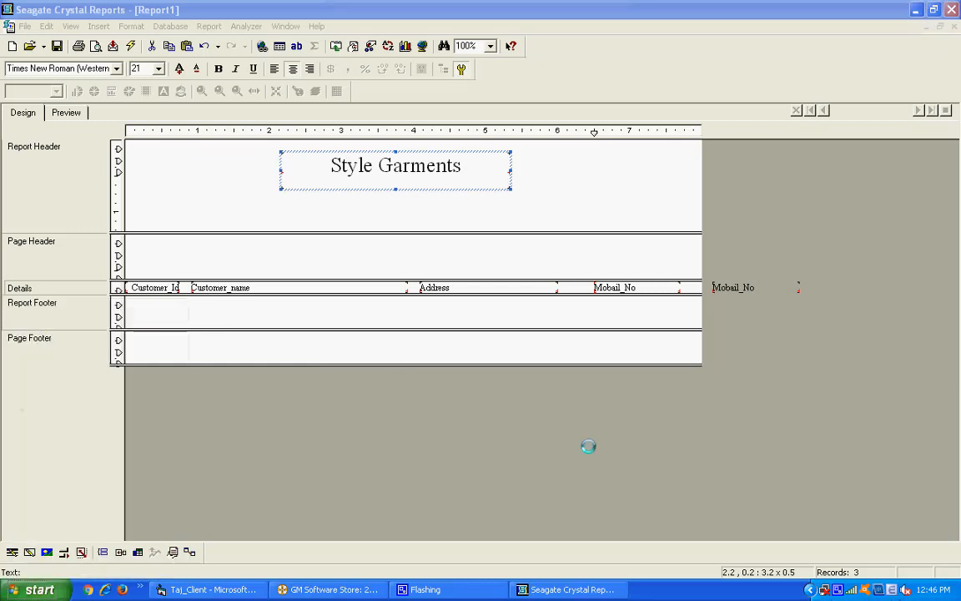
Write "Thanks..", "for watching", "please subscribe my" and "channel" on separate lines of the Notepad document.
type("Thanks..")
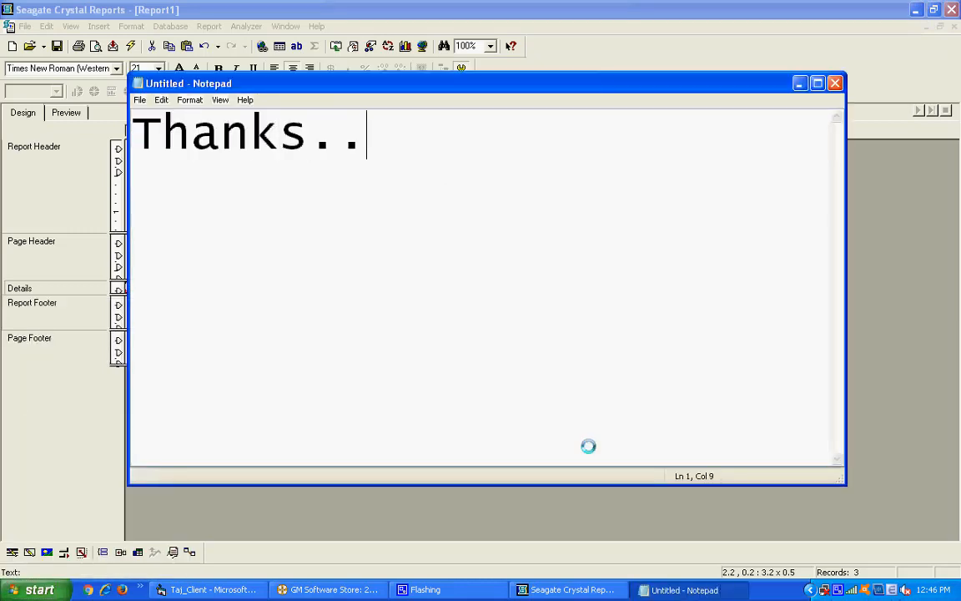
key("Return")
type("for wa")
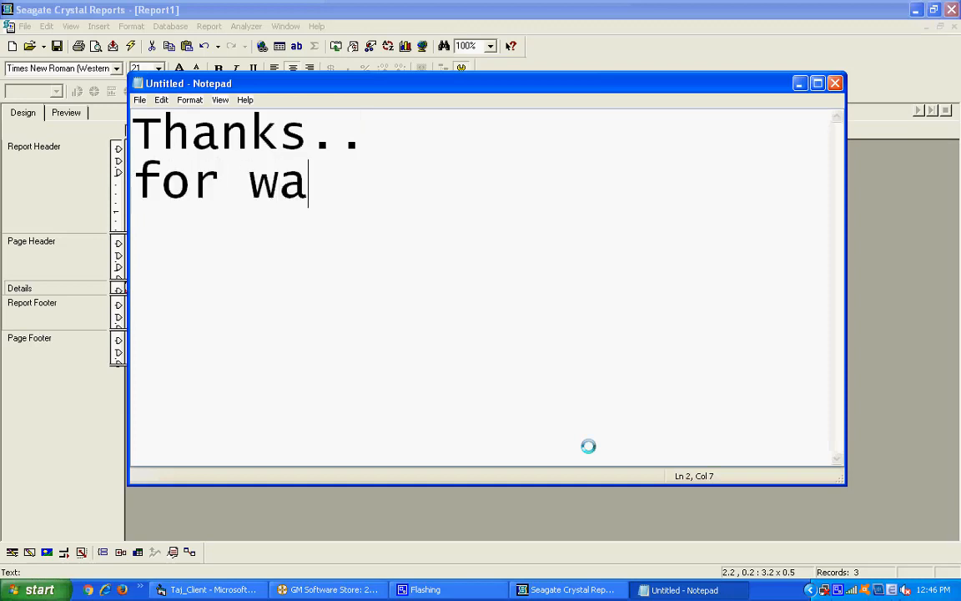
type("tching")
key("Return")
type("p")
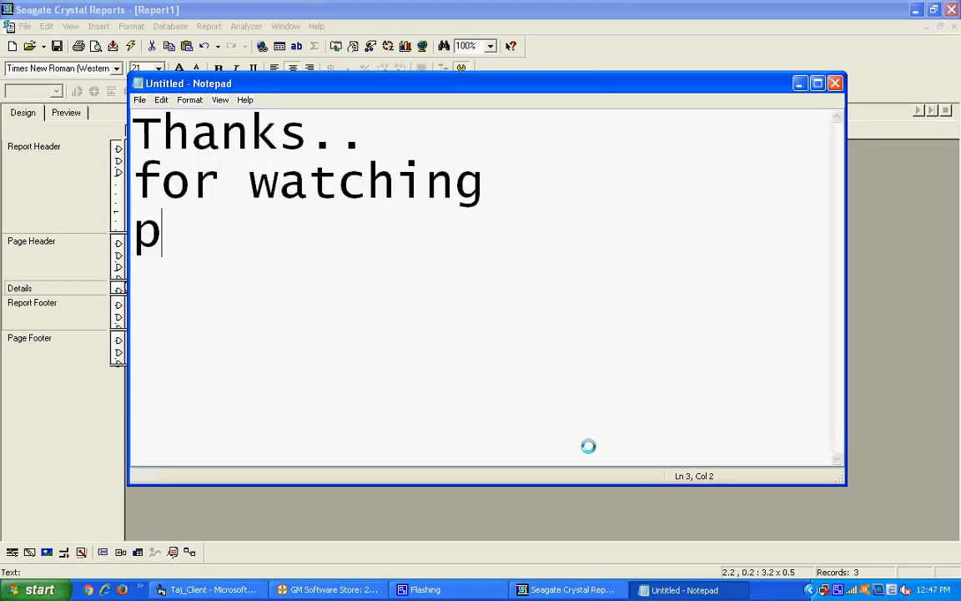
type("lease sub")
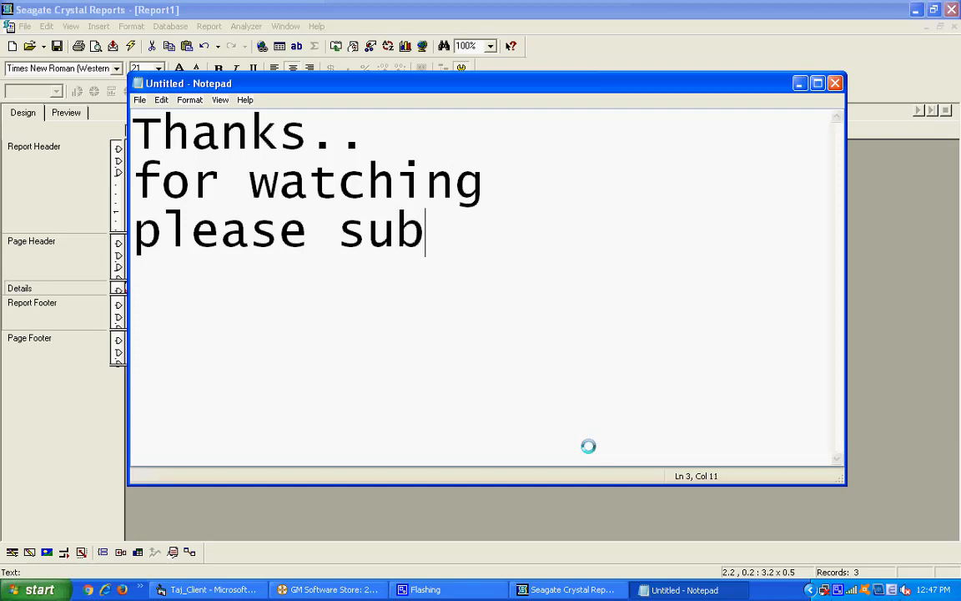
type("scribe")
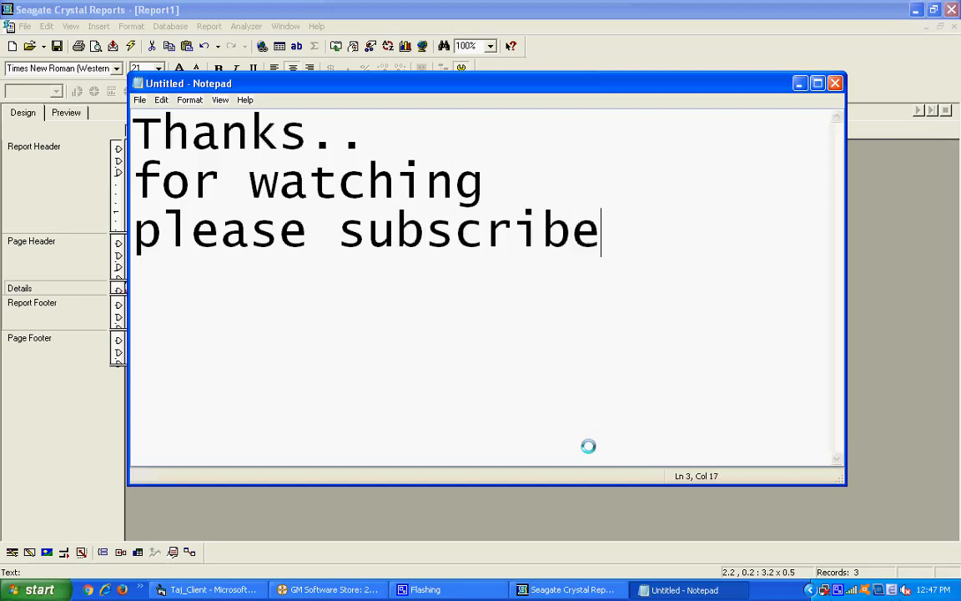
type(" my cha")
key("BackSpace")
key("BackSpace")
key("BackSpace")
key("Return")
type("chan")
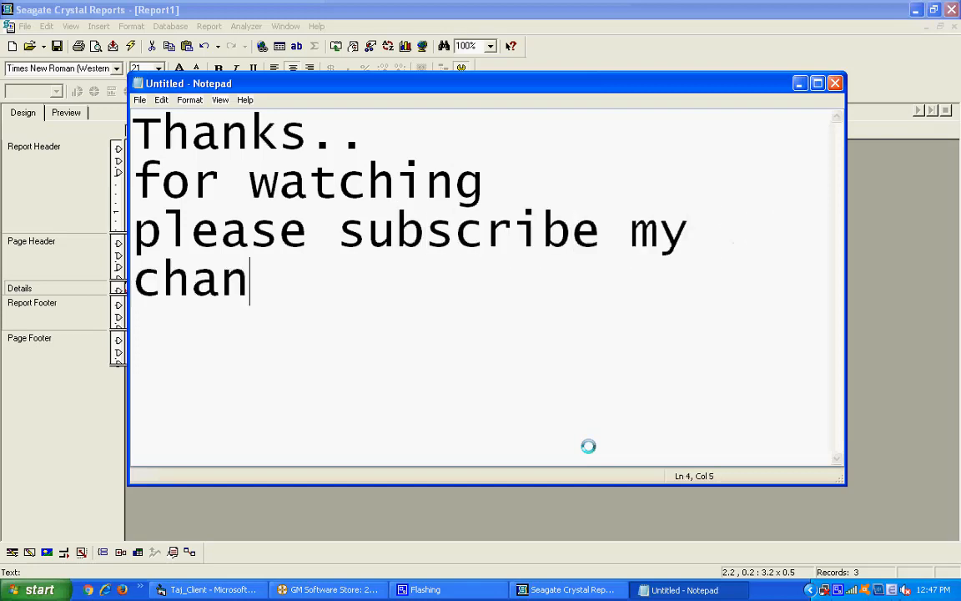
type("nel")
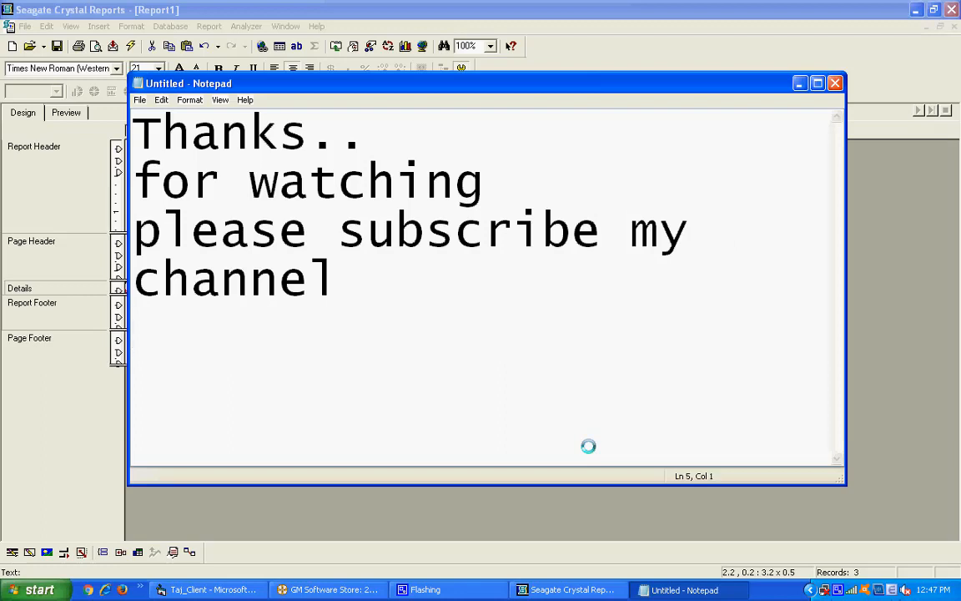